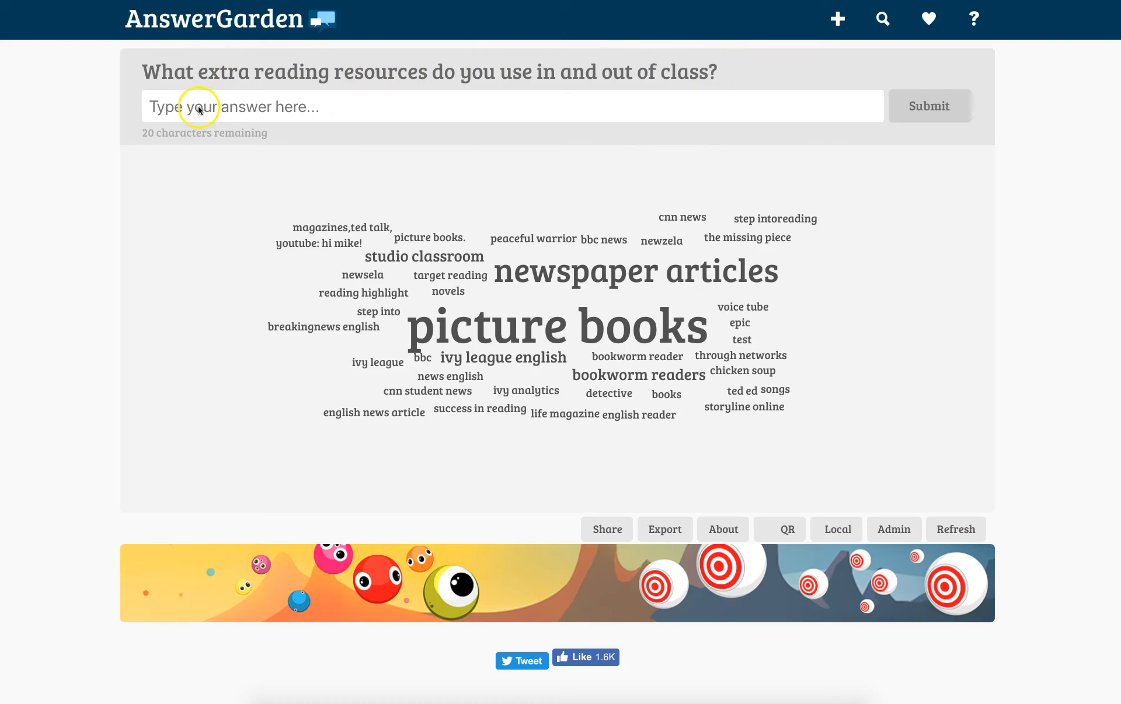
Submit "studio classroom" as an answer to the question about extra reading resources.
left_click(170, 107)
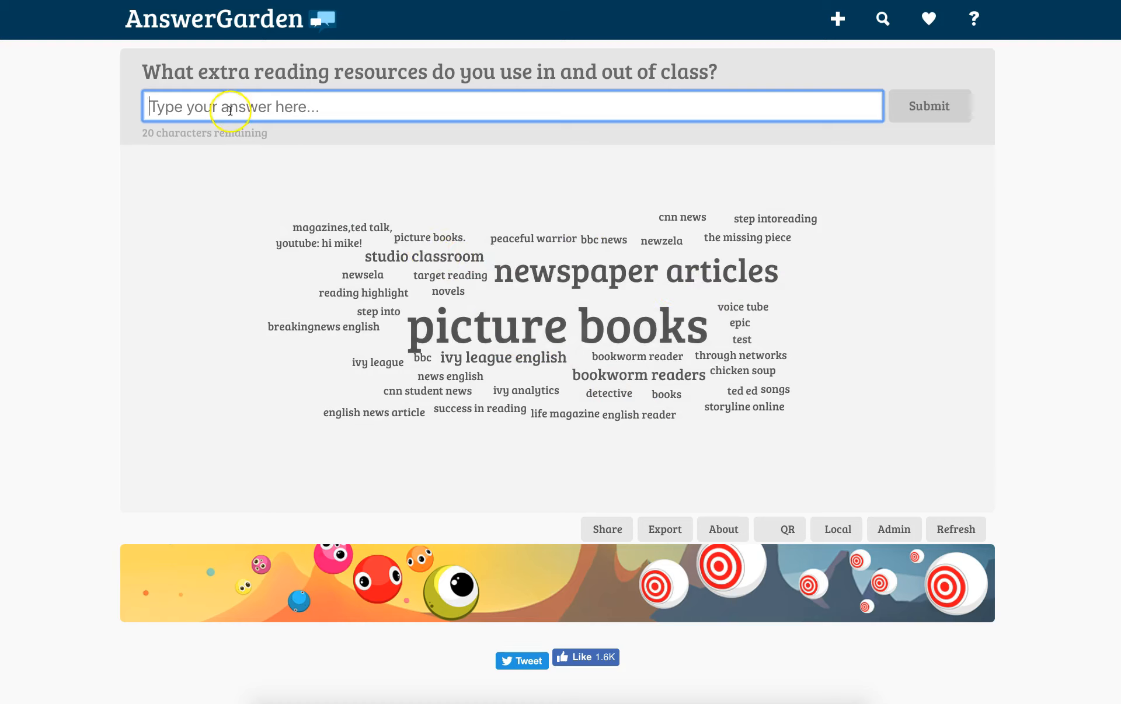
type("stud")
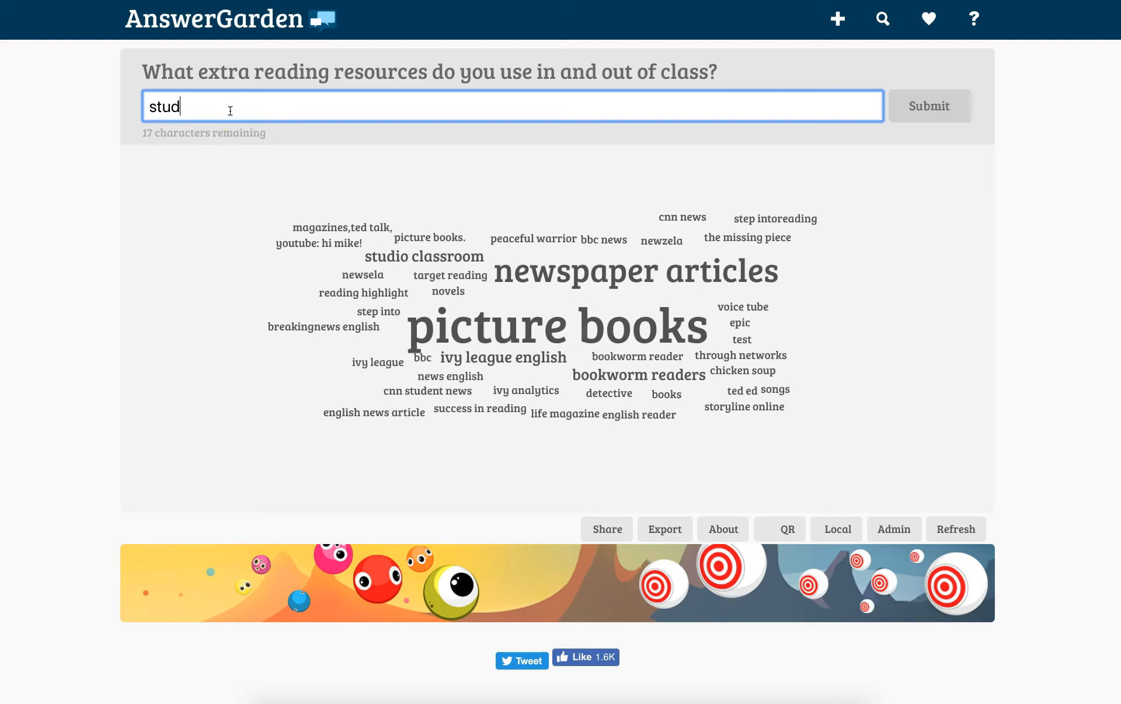
type("io classroom")
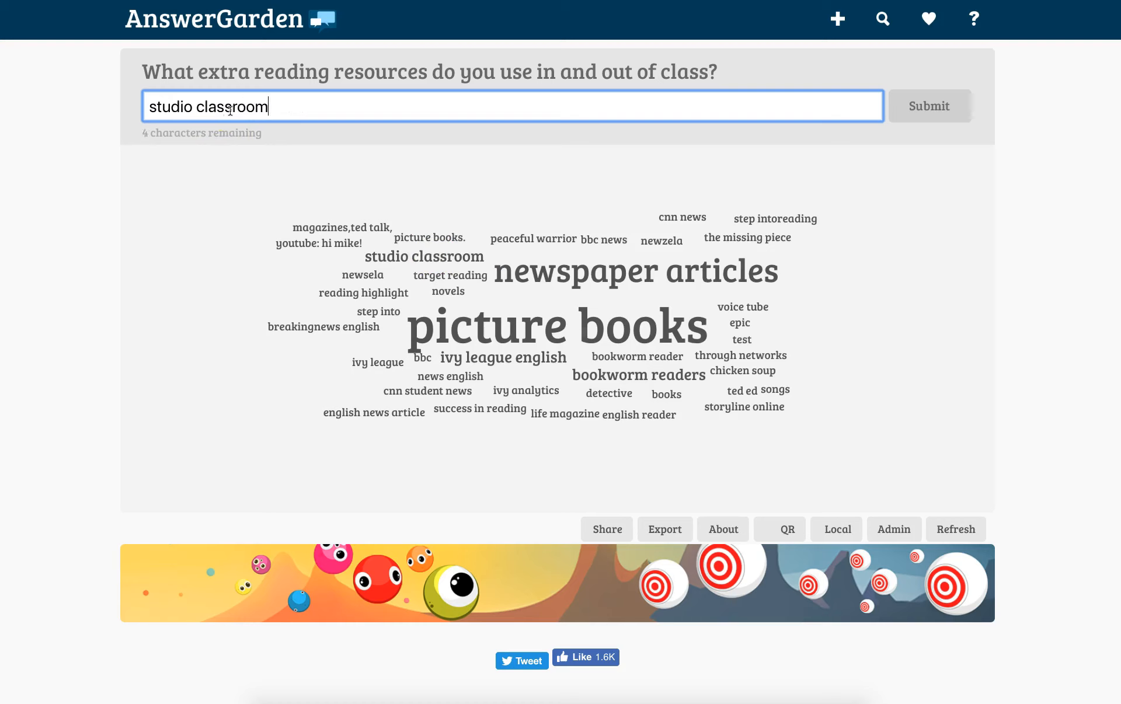
left_click(936, 113)
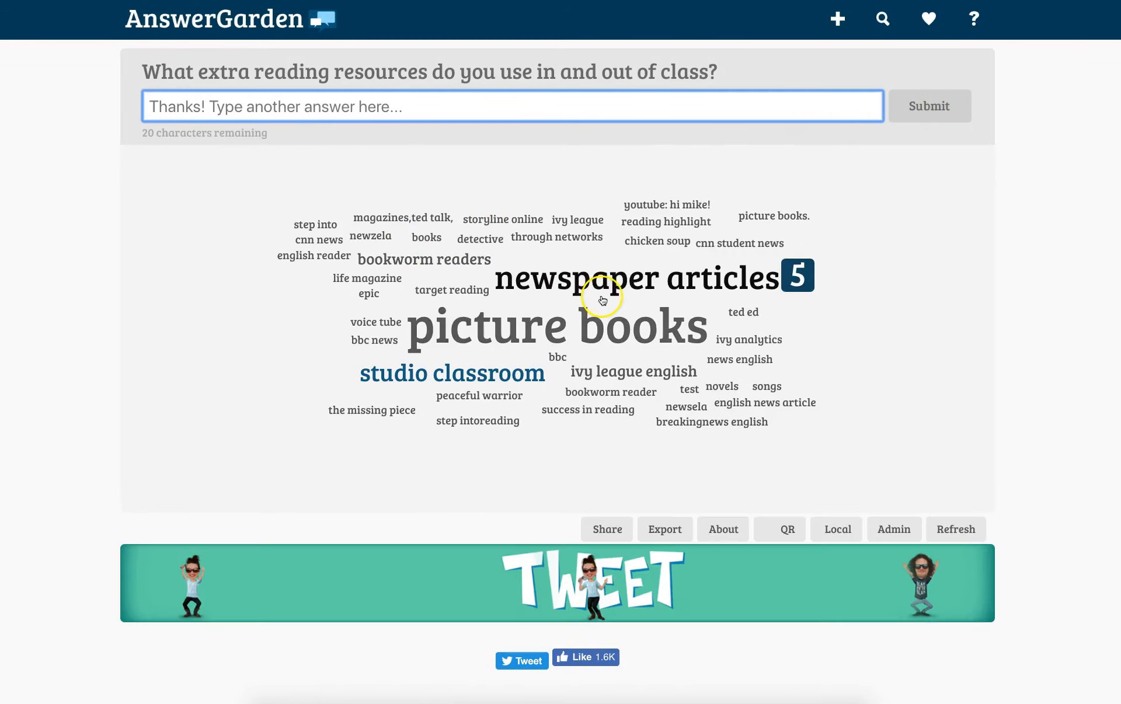
mouse_move(473, 381)
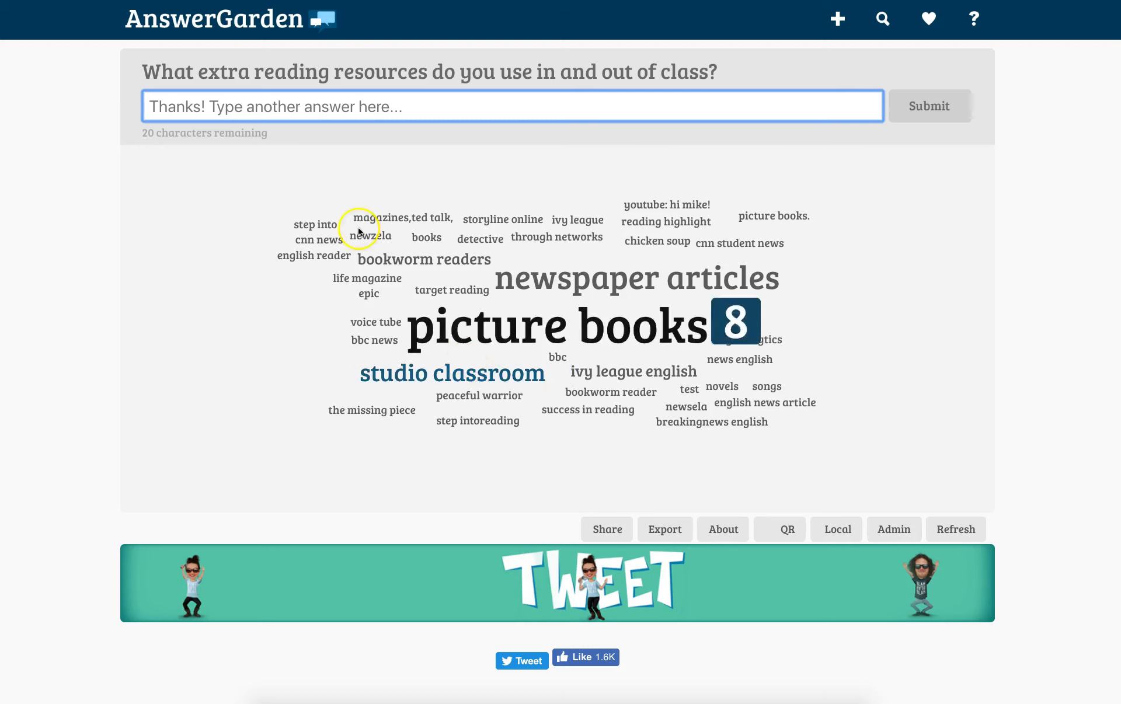
Go to the home page, open the Contribute page and look through its ways of supporting AnswerGarden.
left_click(224, 25)
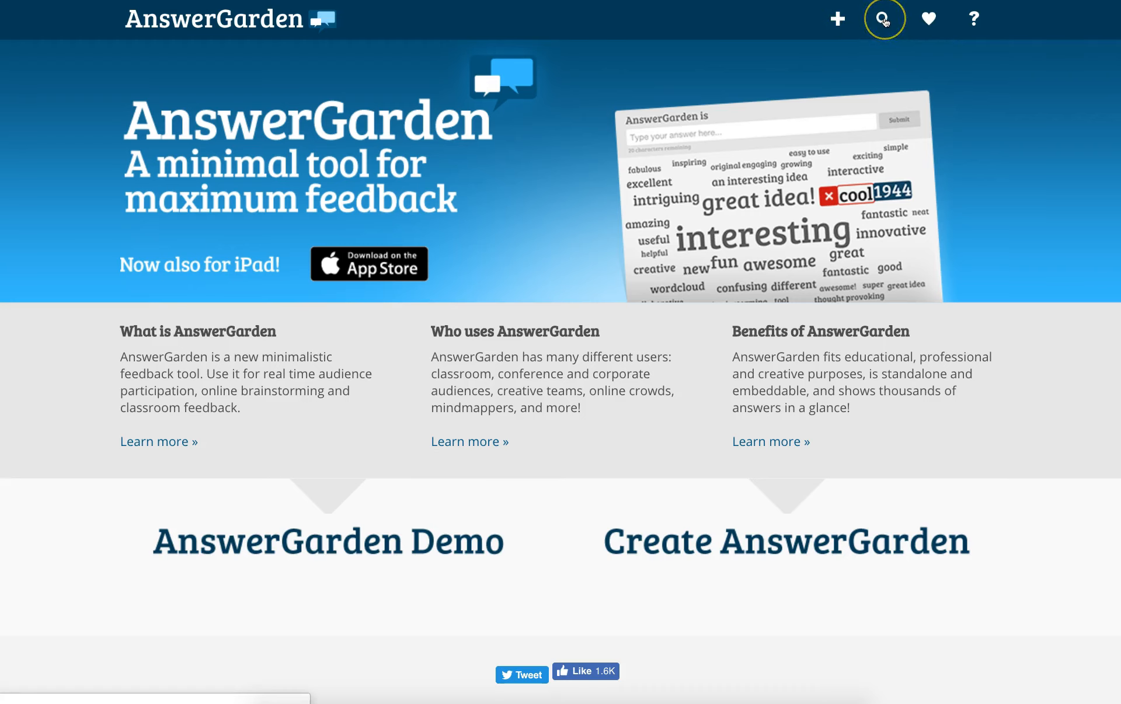
left_click(927, 21)
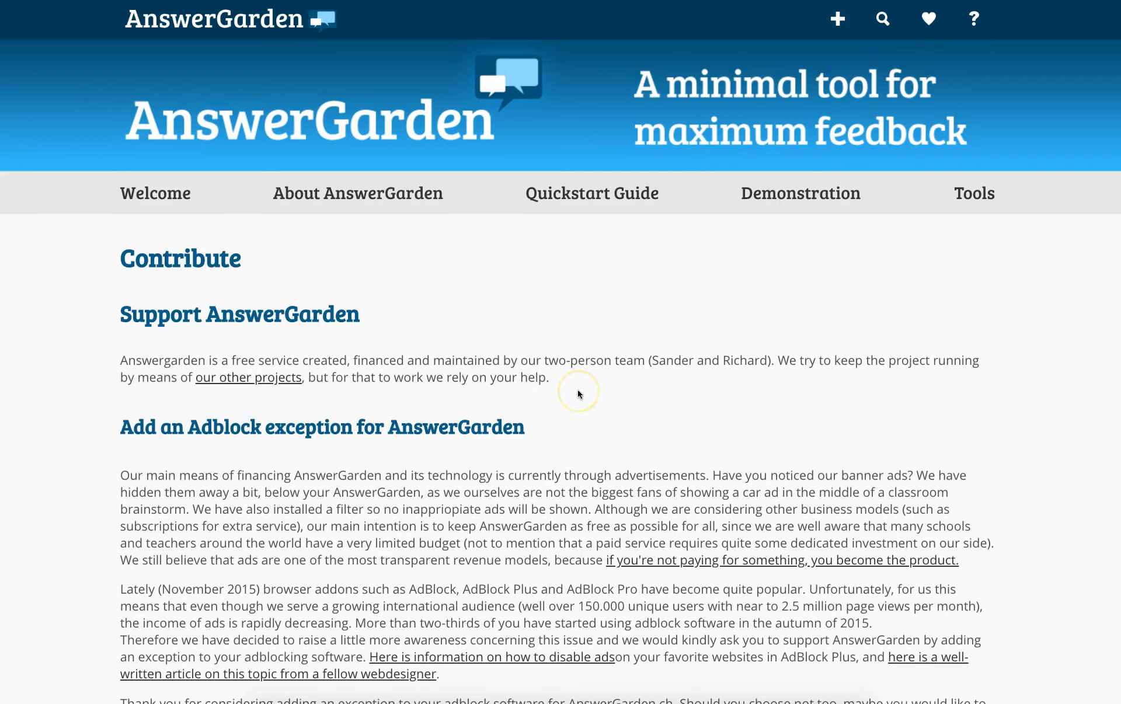
scroll(577, 390, "down", 3)
scroll(578, 394, "down", 12)
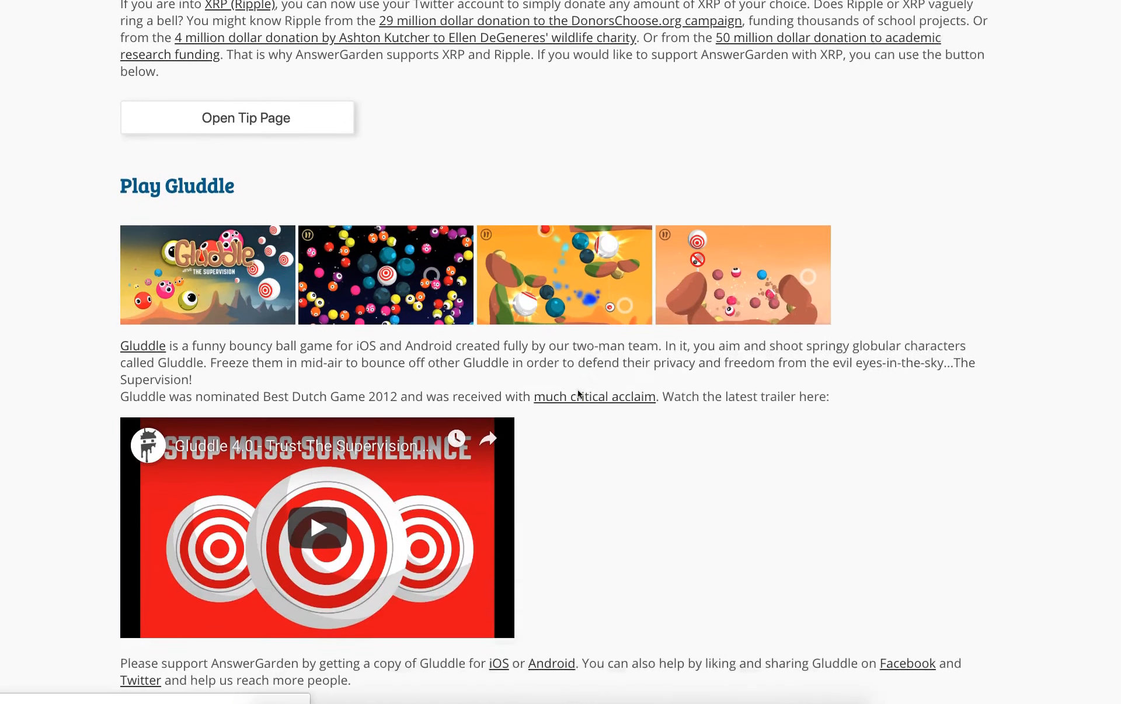
scroll(578, 394, "up", 10)
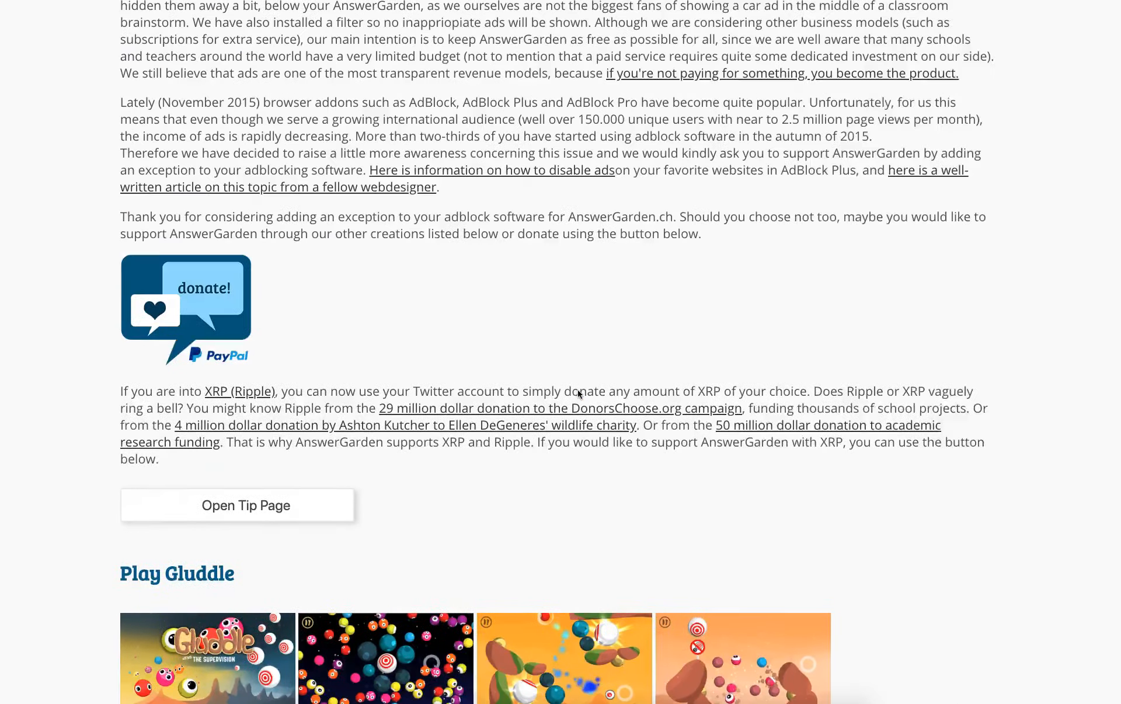
left_click(834, 118)
scroll(831, 176, "up", 7)
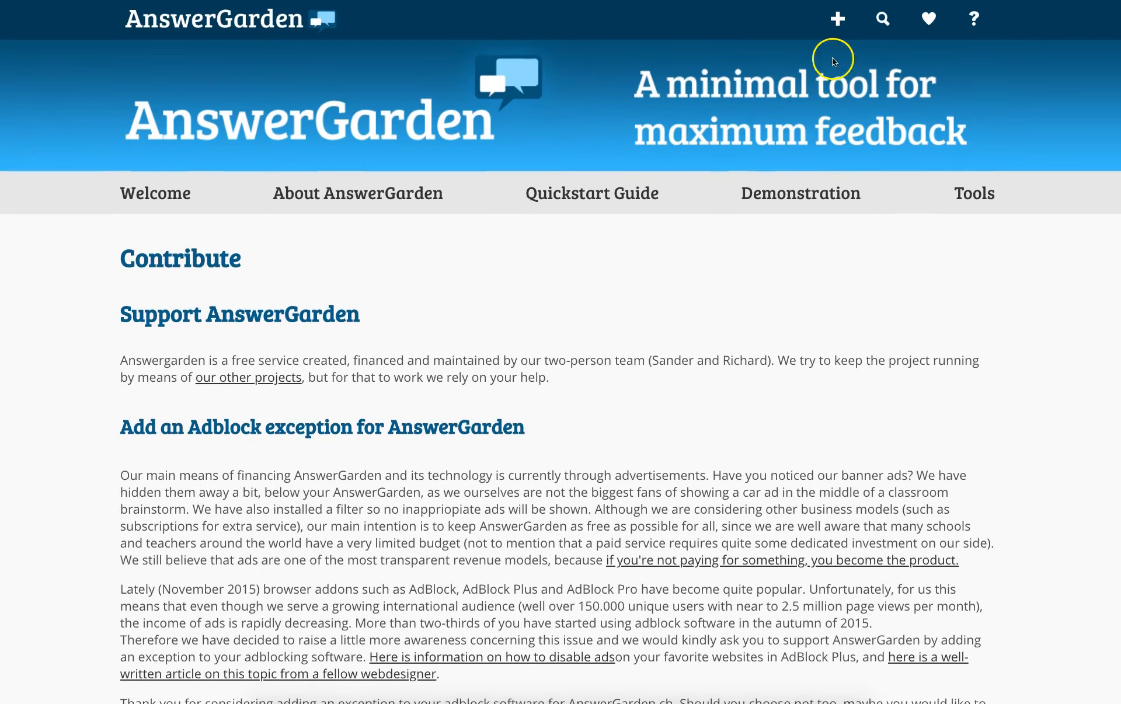
Start a new AnswerGarden with the topic "What are you going to do this summer?".
left_click(843, 23)
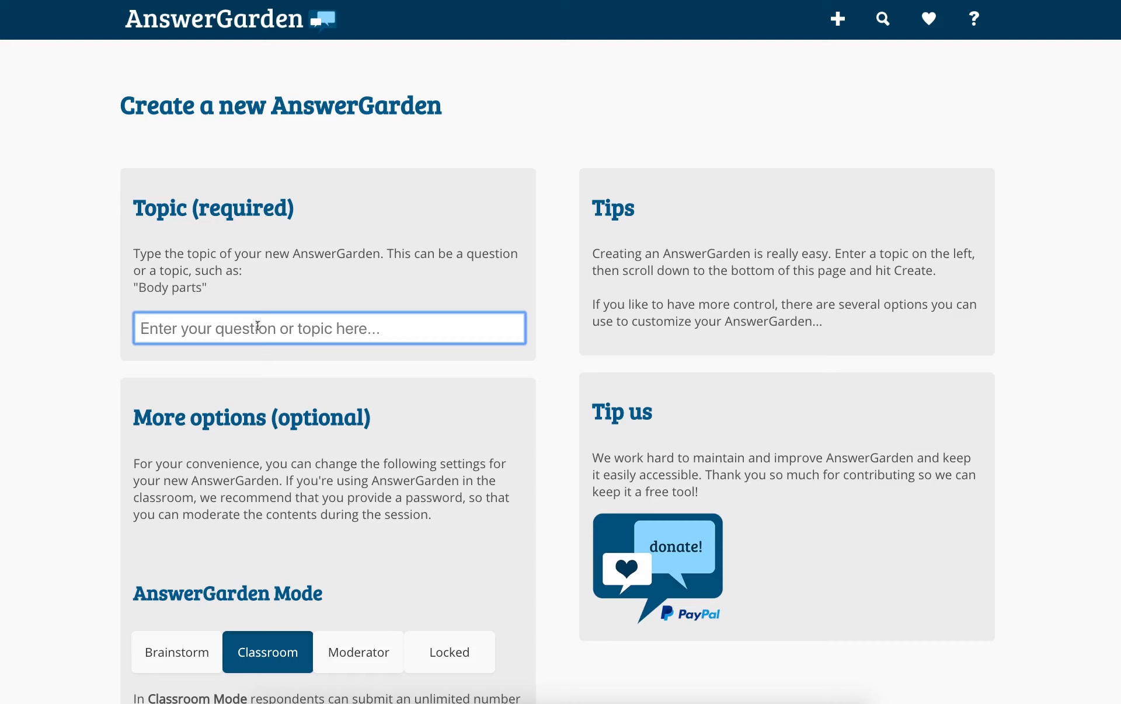
type("What are ")
type("you going to do ")
type("durin")
key("BackSpace")
key("BackSpace")
key("BackSpace")
key("BackSpace")
key("BackSpace")
type("this summer?")
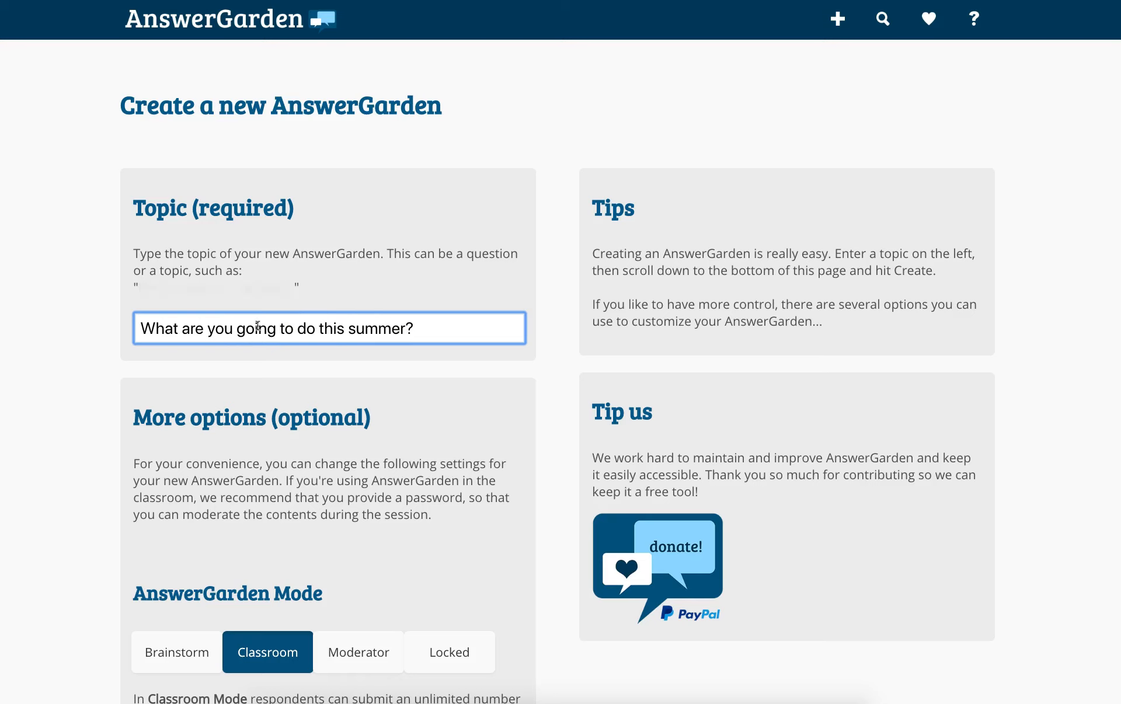
Choose an answer length of 20 characters for the new AnswerGarden.
scroll(467, 470, "down", 3)
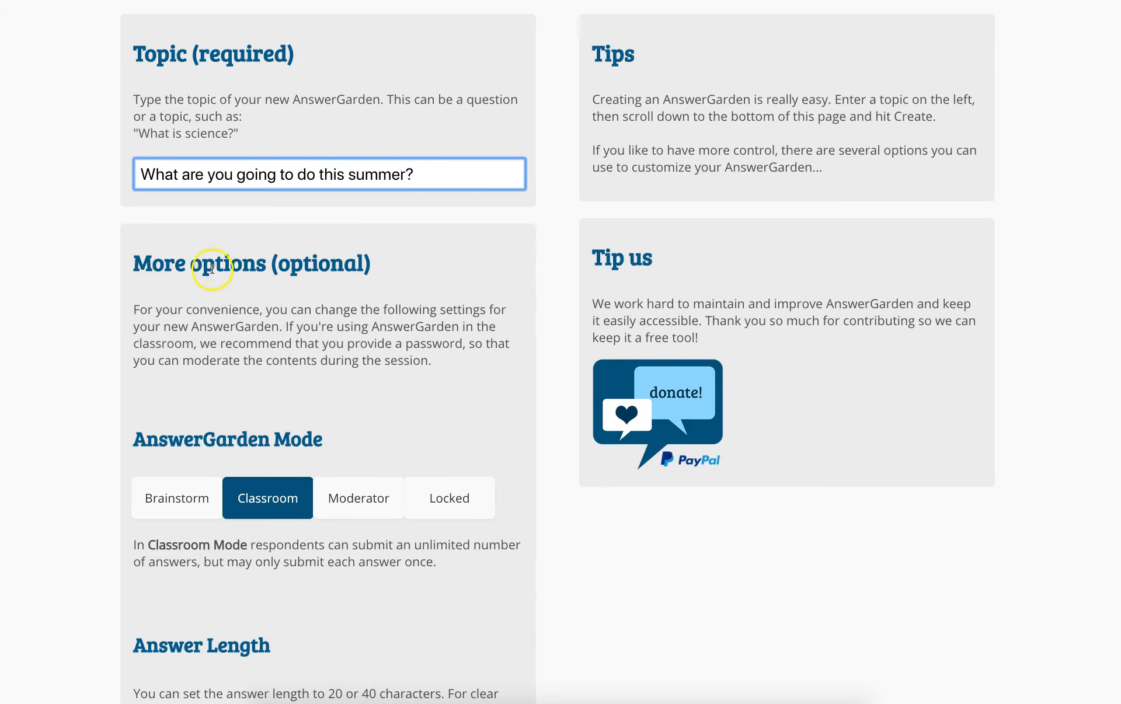
scroll(308, 351, "down", 3)
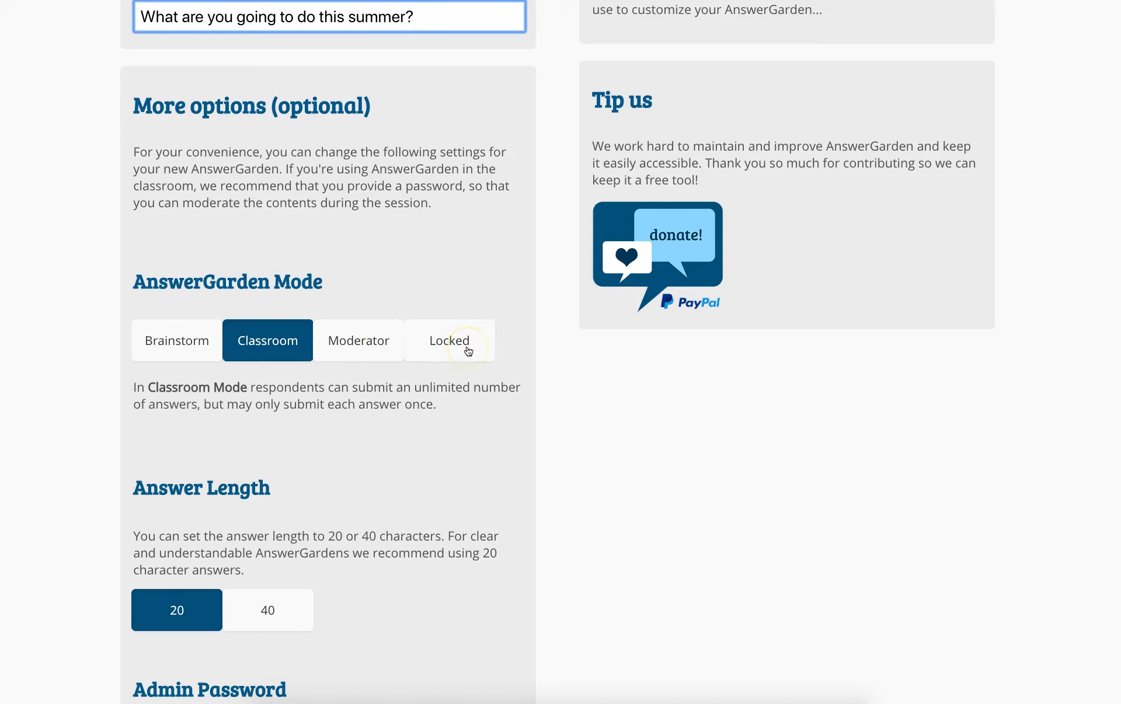
scroll(468, 350, "down", 6)
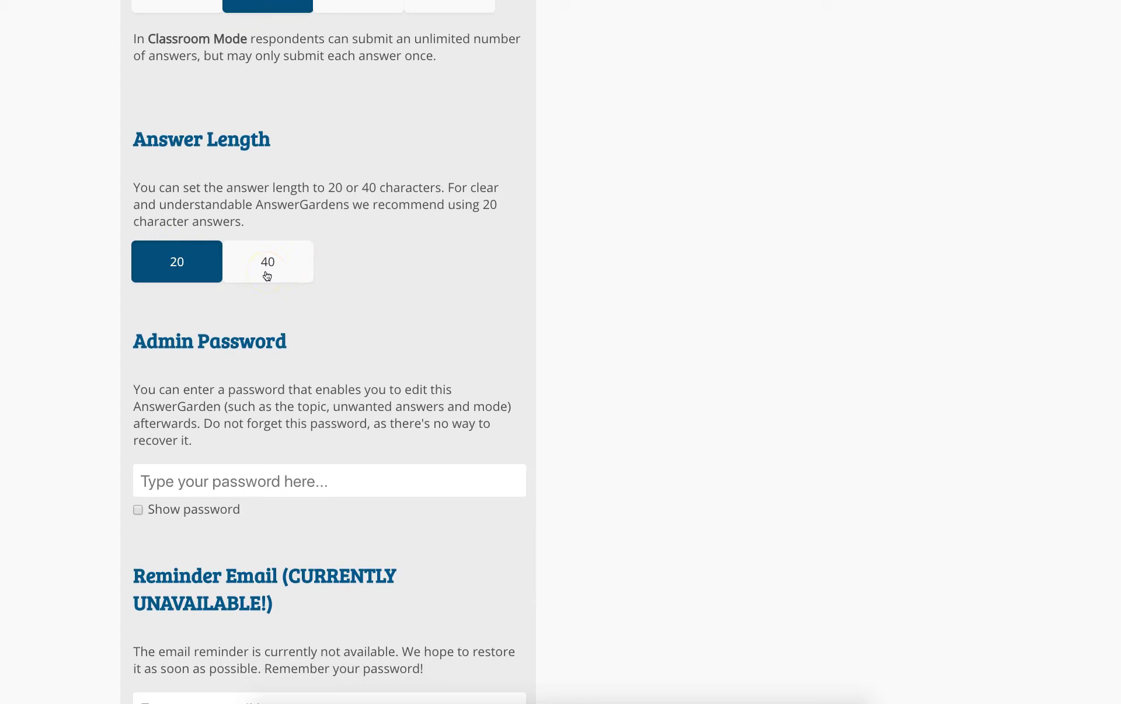
left_click(184, 268)
left_click(171, 262)
Enter an admin password for the new AnswerGarden.
scroll(330, 324, "down", 3)
left_click(229, 330)
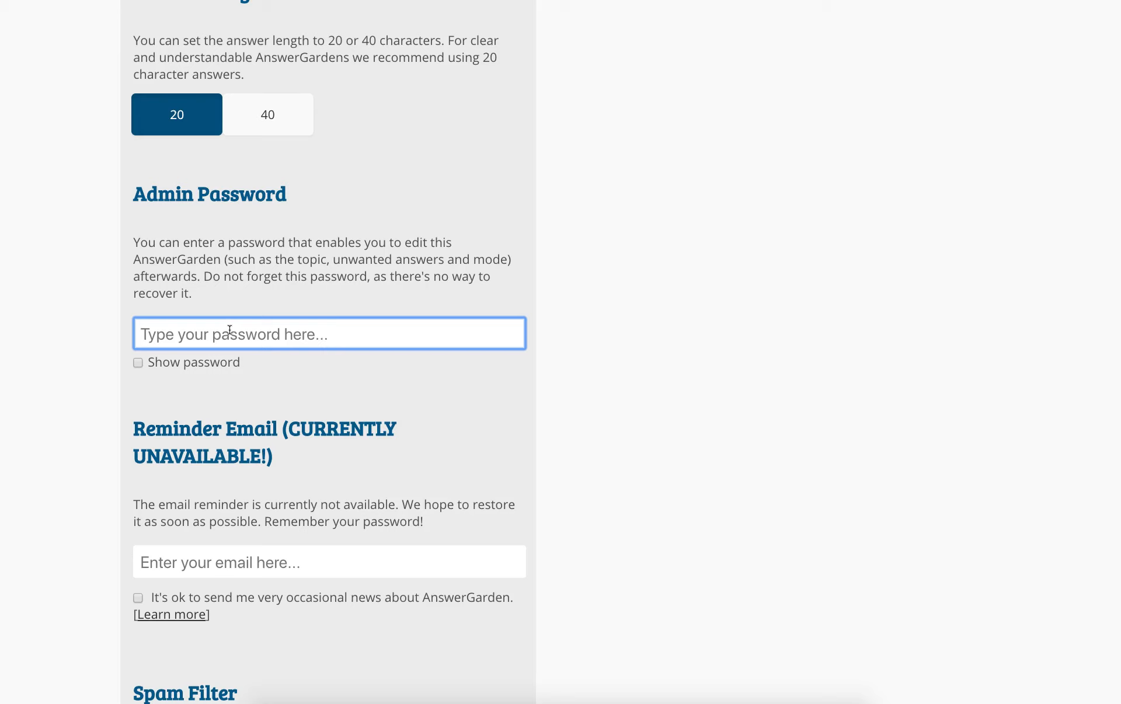
type("•••••••••••")
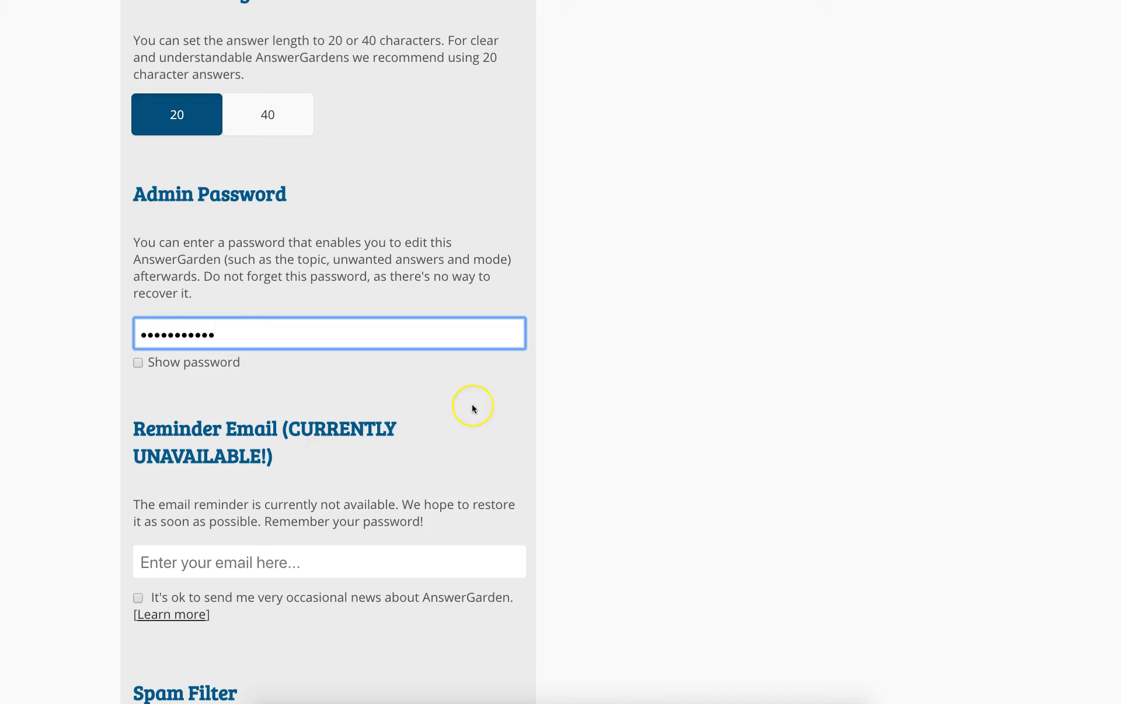
Set the AnswerGarden's local discoverability to 1 week.
scroll(472, 404, "down", 4)
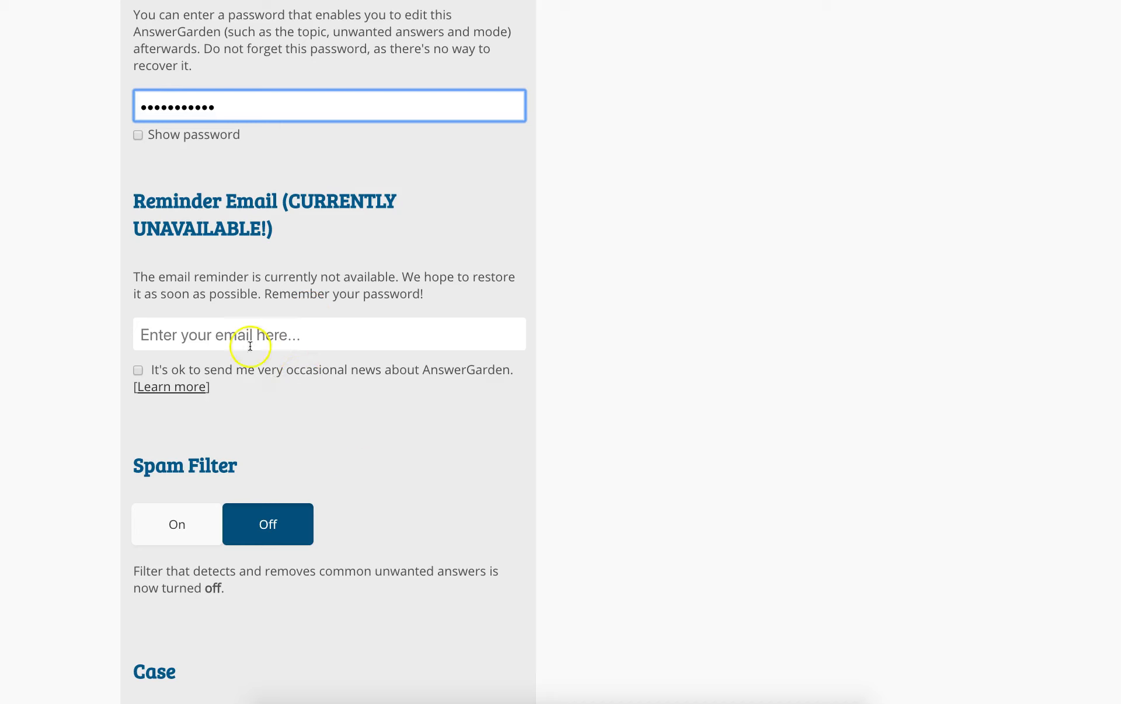
scroll(360, 468, "down", 3)
scroll(359, 468, "down", 3)
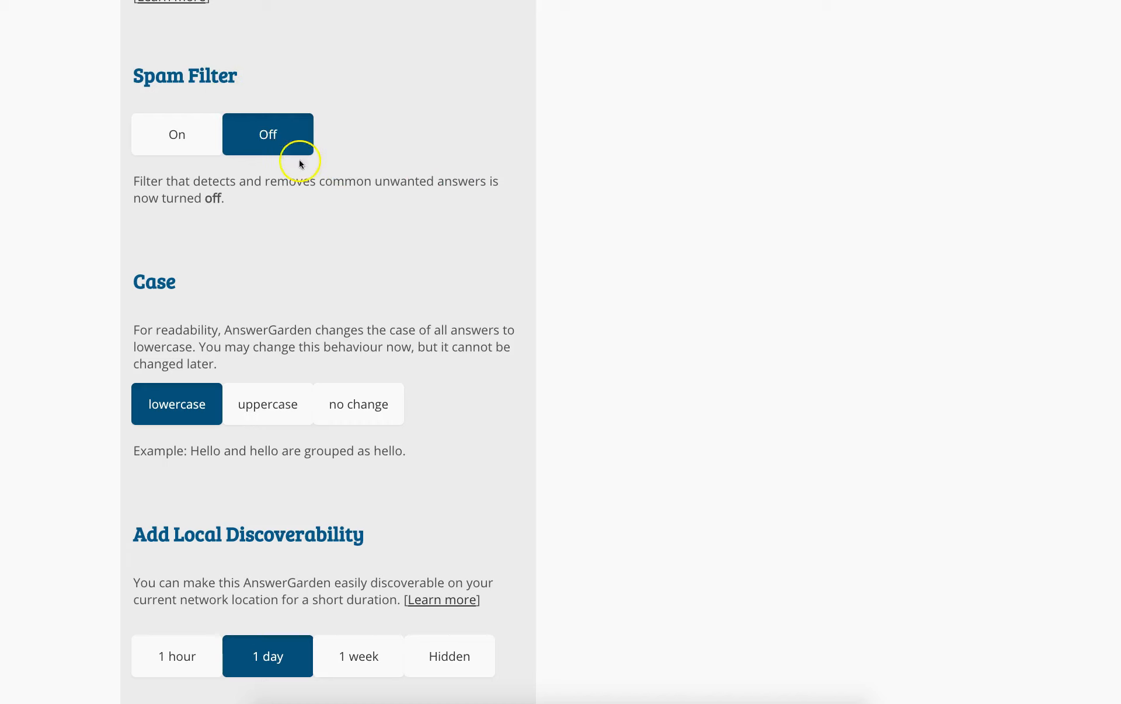
scroll(311, 210, "down", 4)
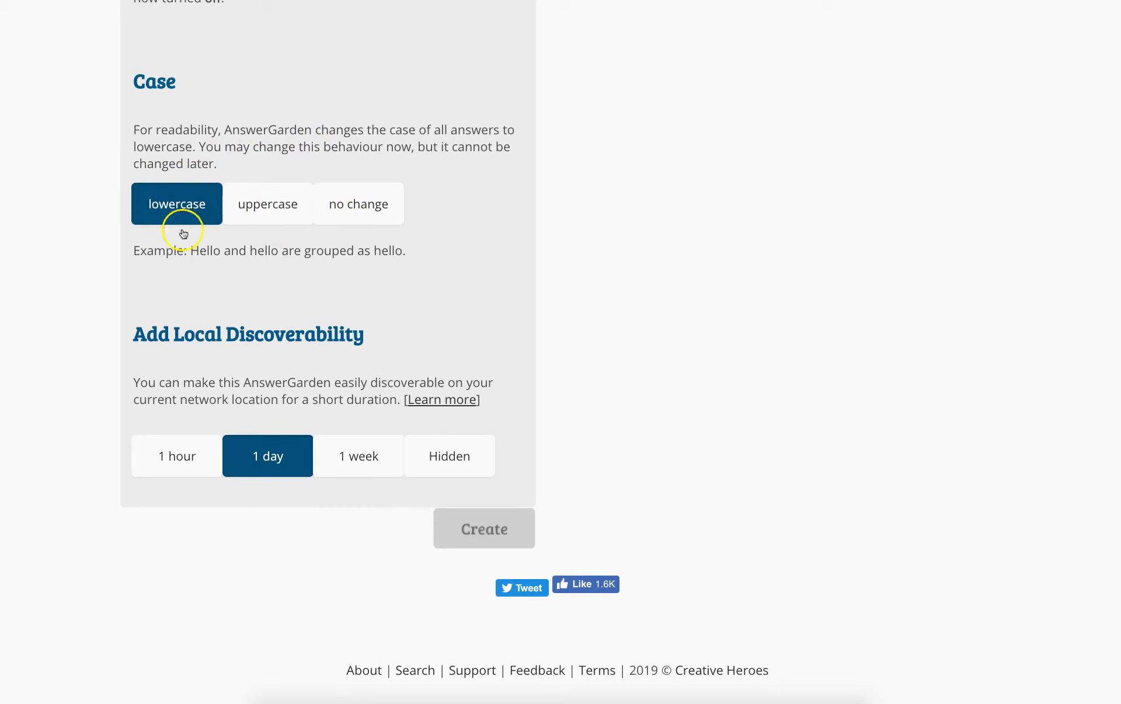
scroll(305, 365, "down", 1)
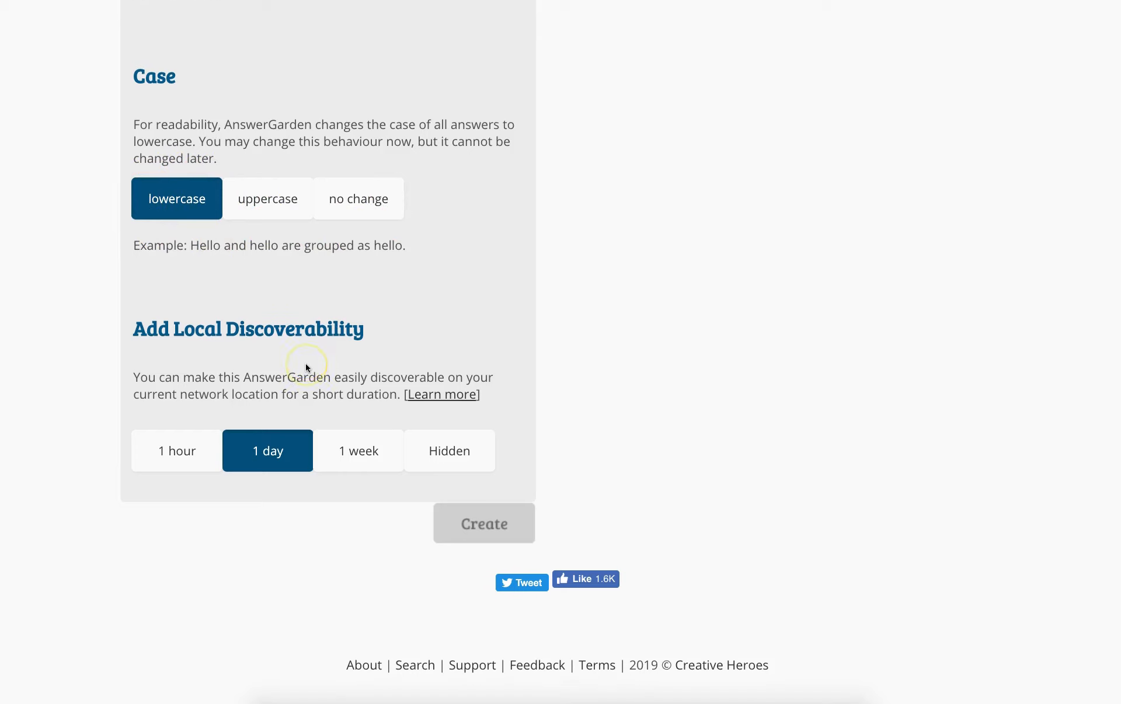
scroll(306, 364, "up", 1)
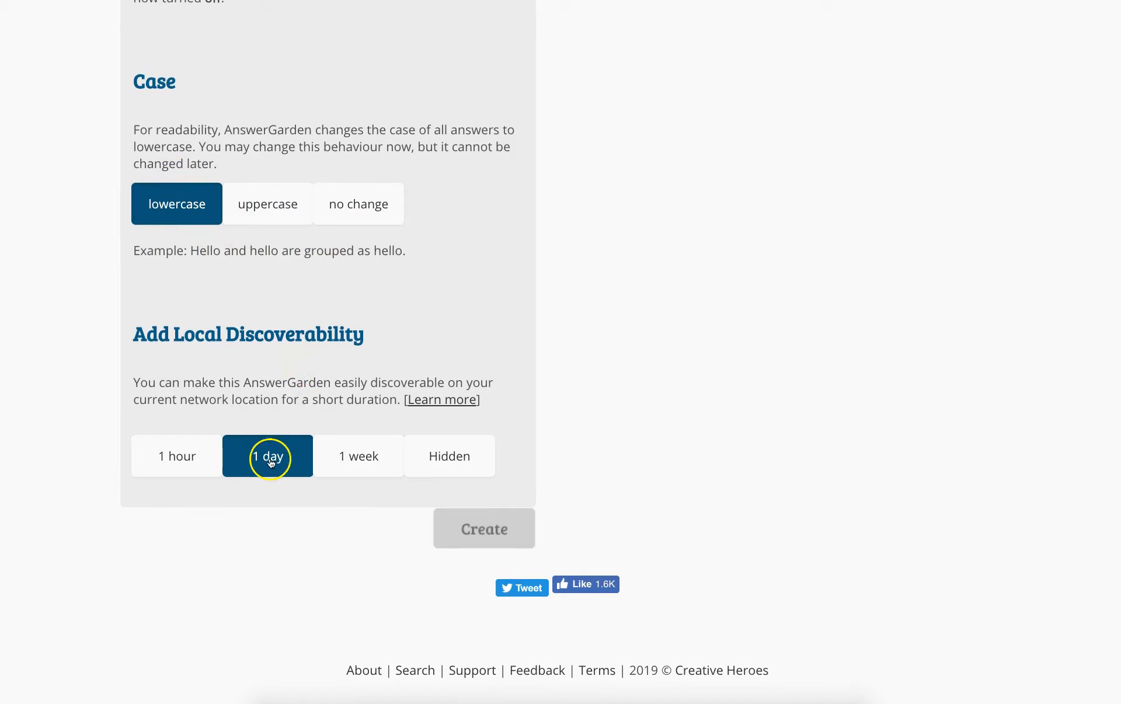
left_click(367, 464)
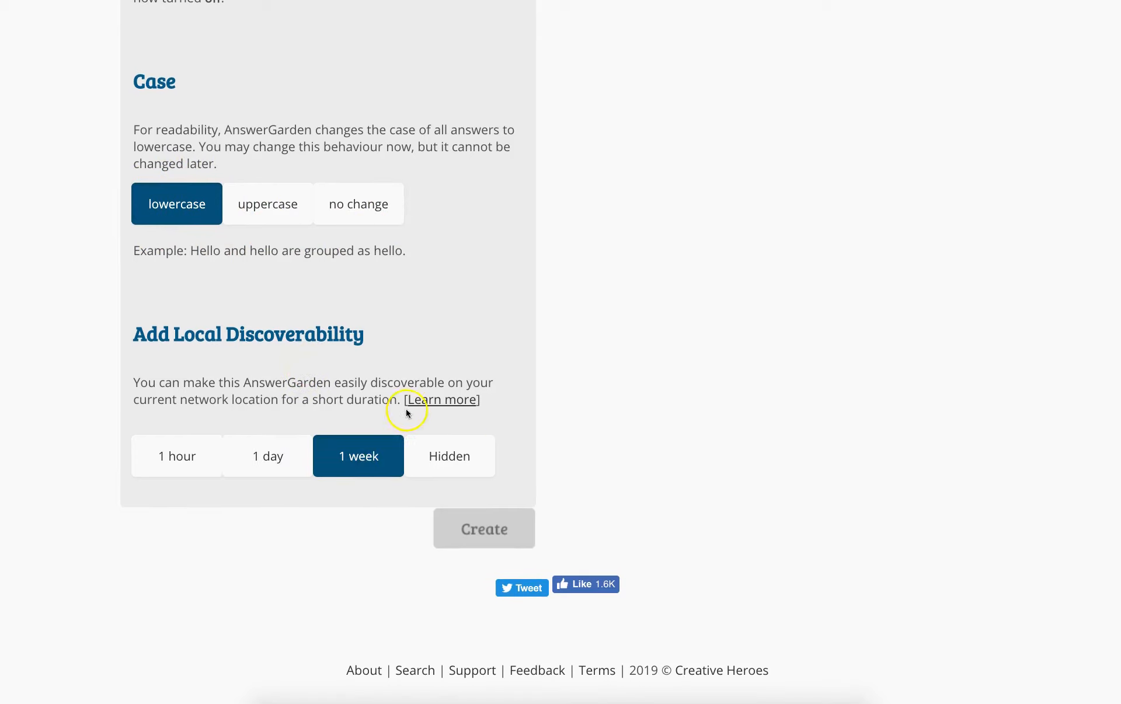
Review the topic and option settings on the form, and create the AnswerGarden.
scroll(689, 467, "up", 20)
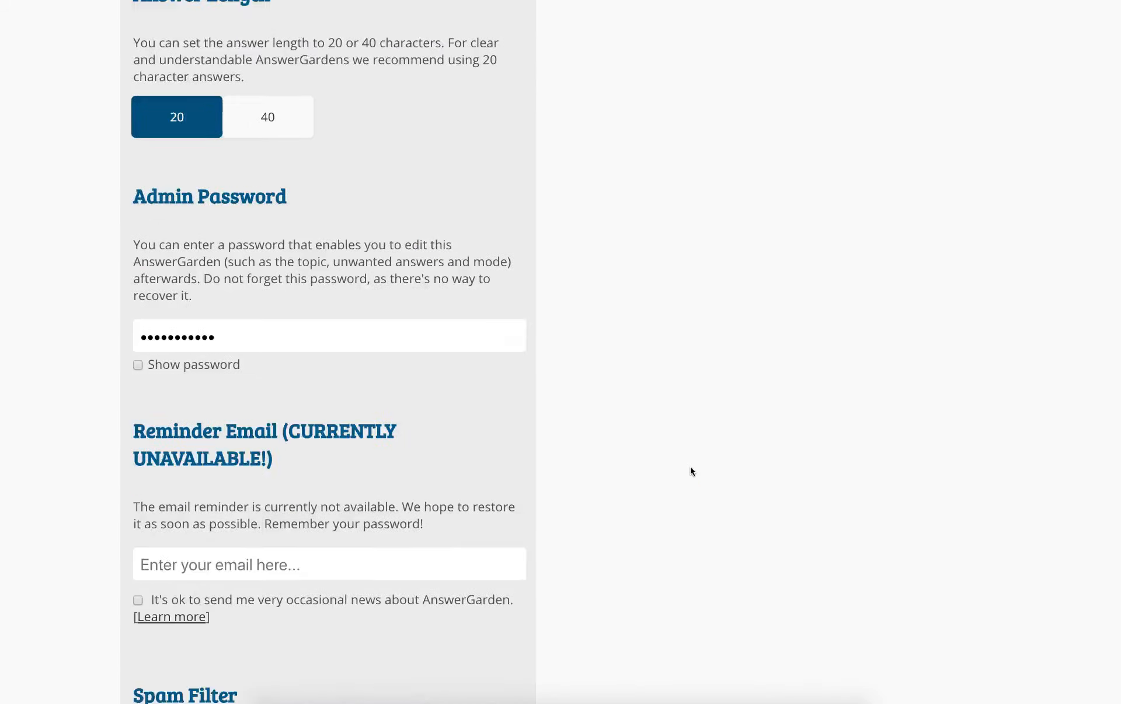
scroll(690, 467, "up", 2)
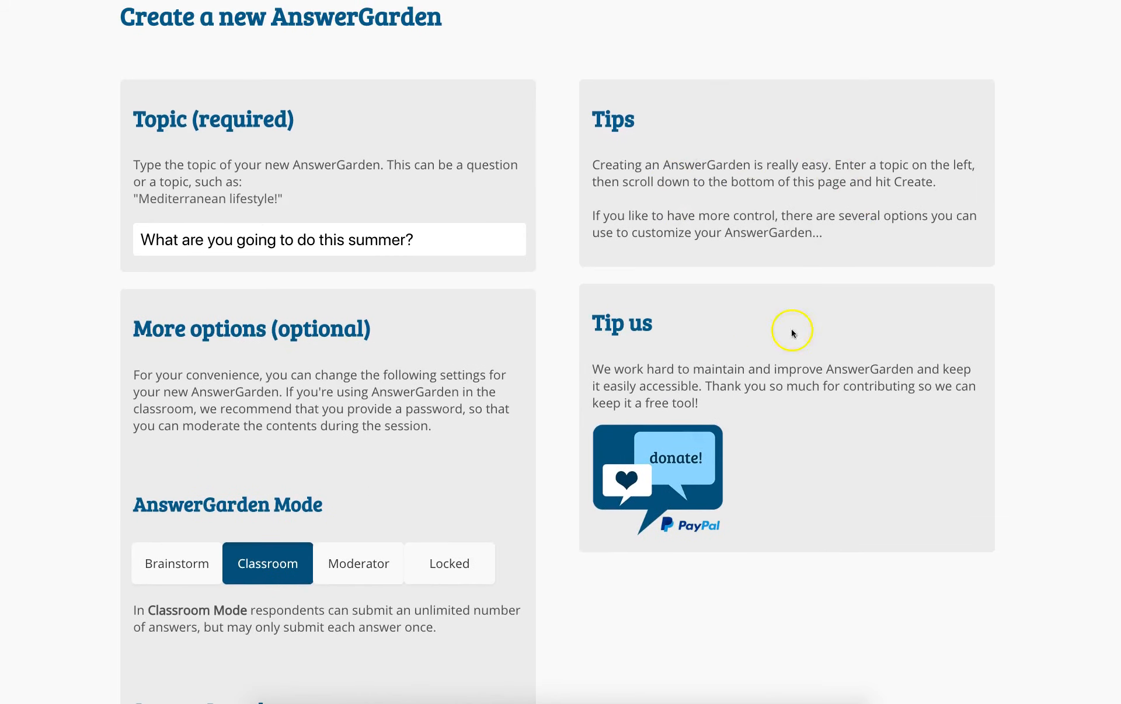
scroll(806, 377, "down", 7)
scroll(806, 375, "up", 3)
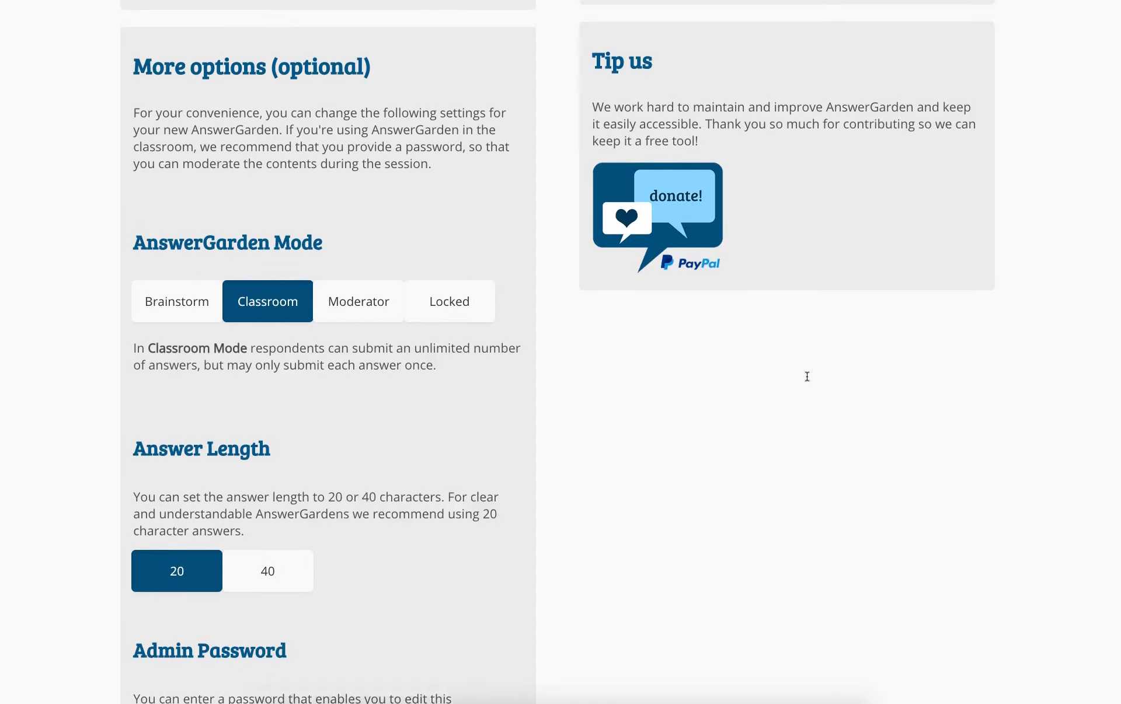
scroll(881, 187, "down", 20)
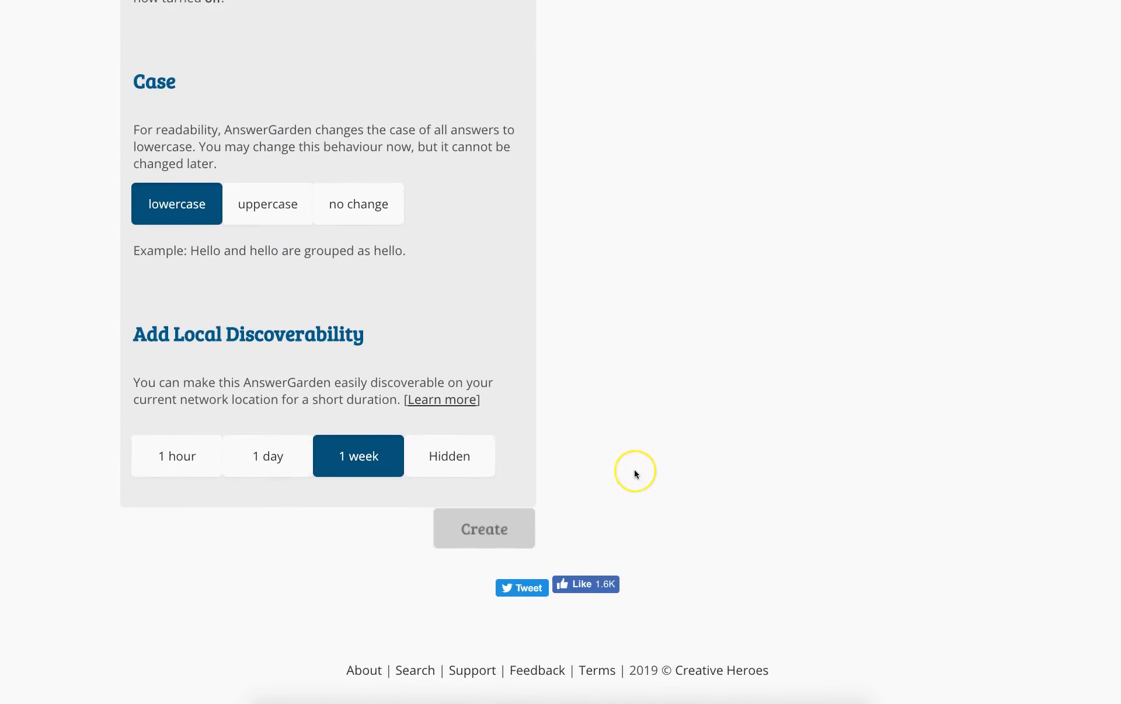
scroll(636, 474, "up", 20)
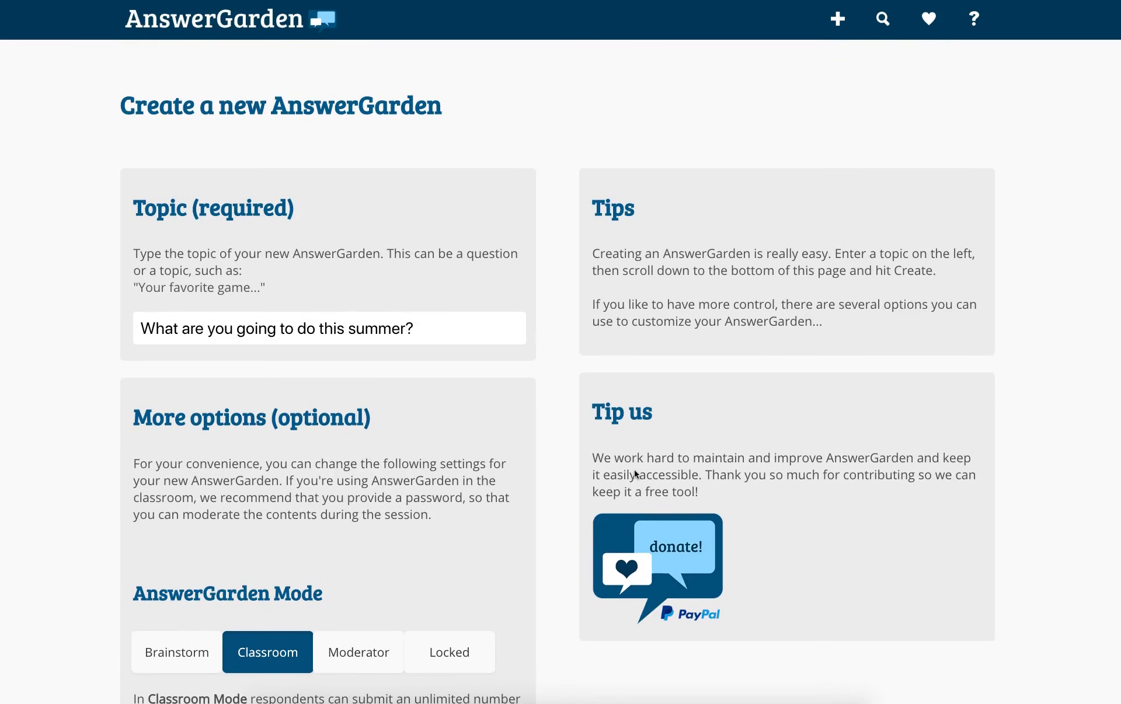
scroll(636, 473, "down", 20)
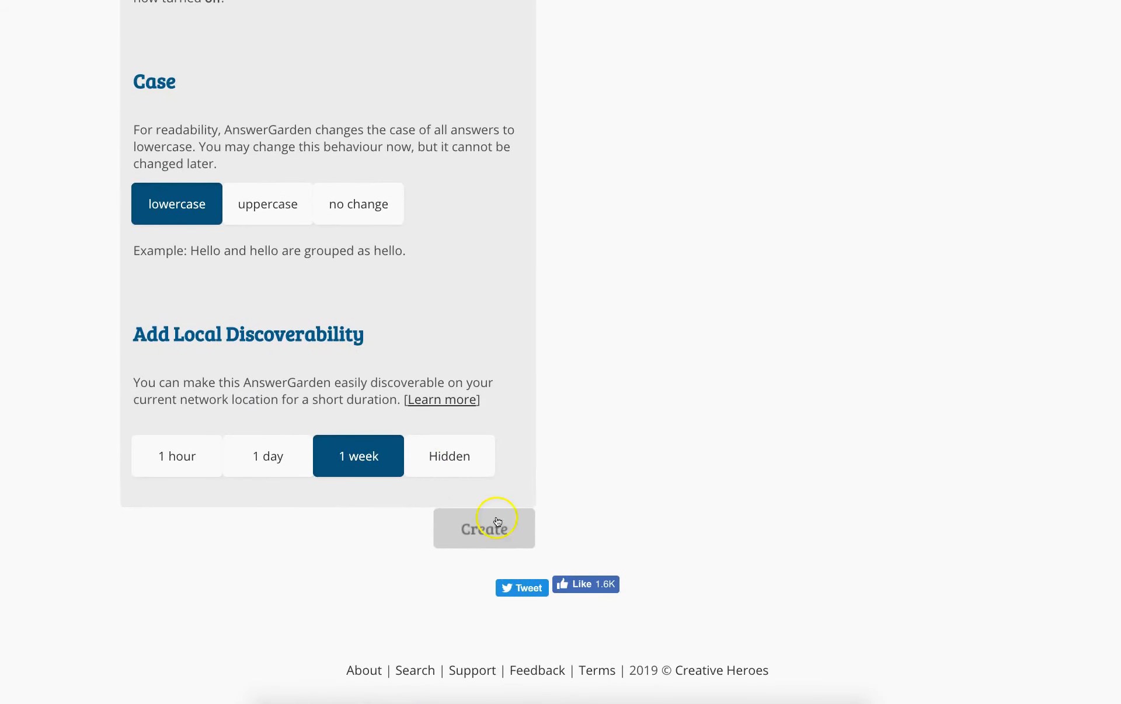
left_click(506, 538)
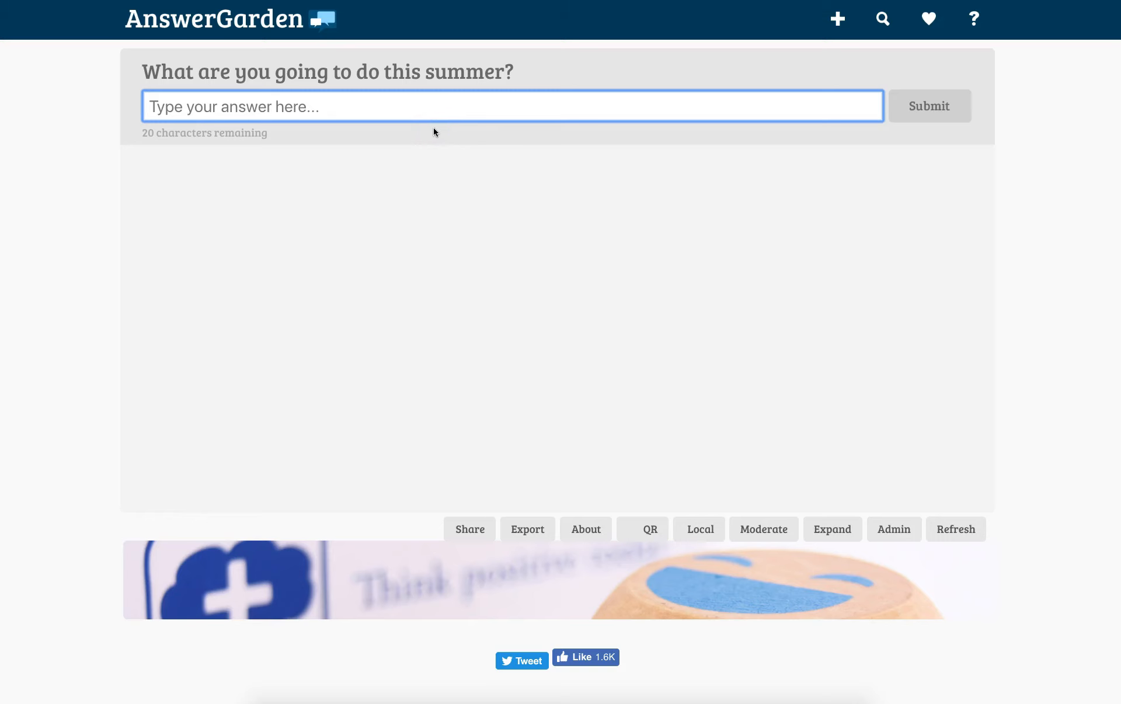
Submit "exercising" as an answer to the summer question.
type("doing")
key("BackSpace")
key("BackSpace")
key("BackSpace")
key("BackSpace")
key("BackSpace")
type("exercising")
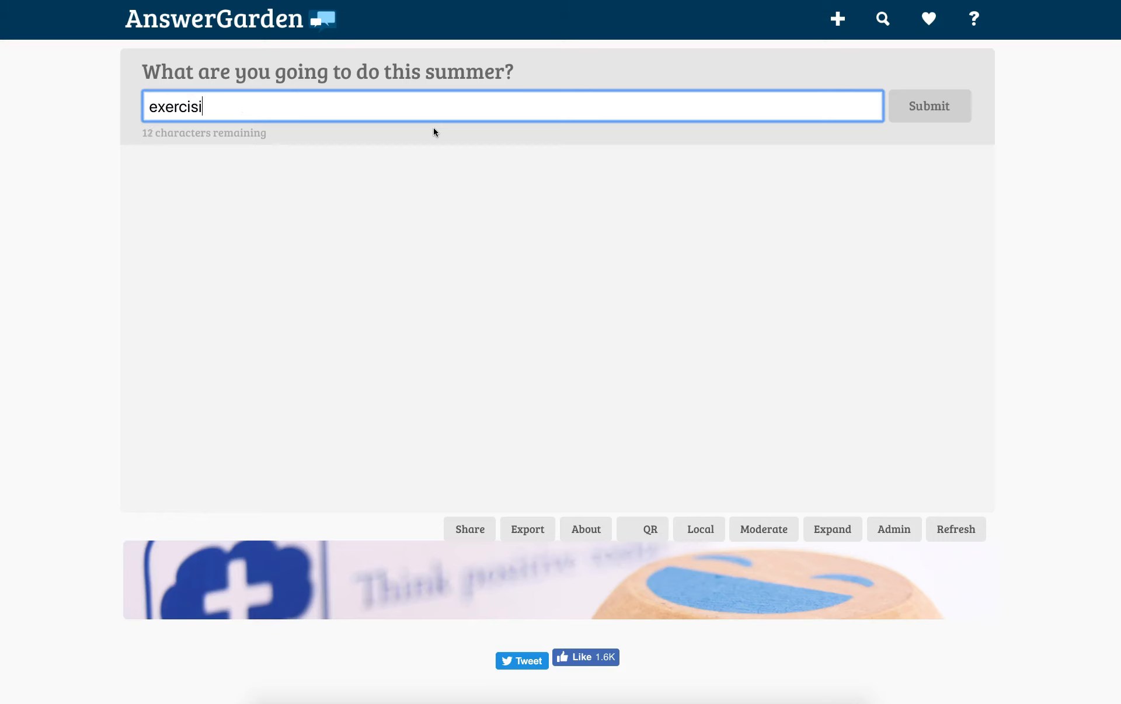
left_click(936, 107)
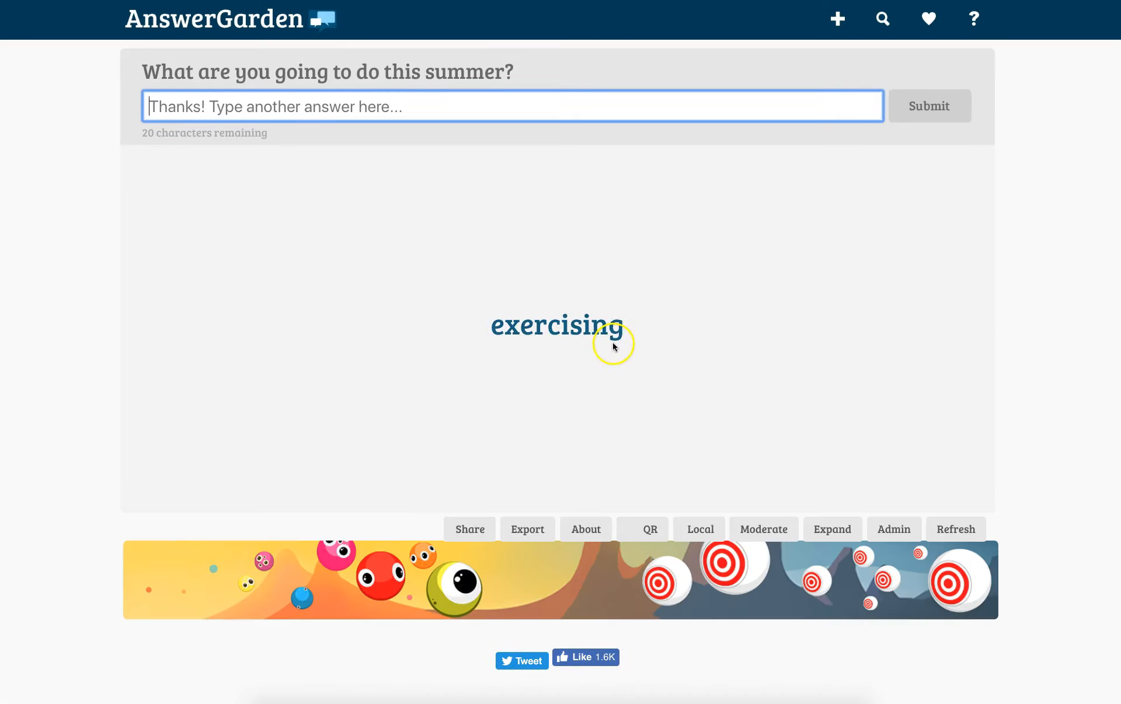
Try to submit the answer "exercising" a second time in the same AnswerGarden.
left_click(196, 99)
type("excers")
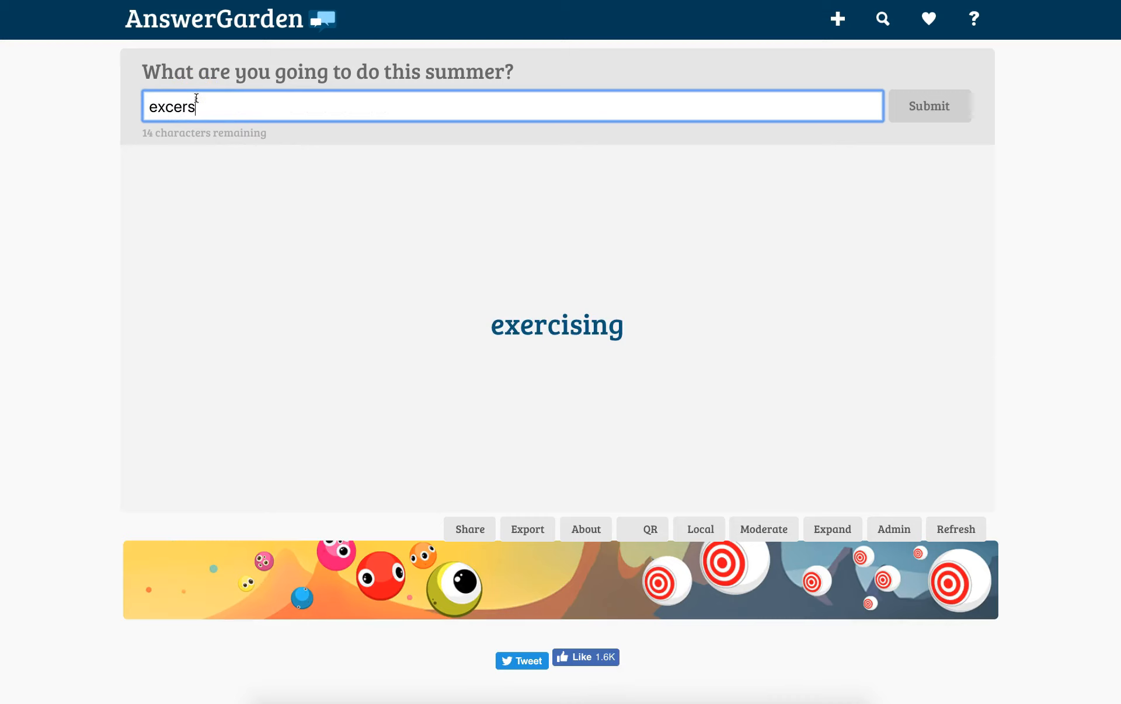
type("ercising")
left_click(918, 114)
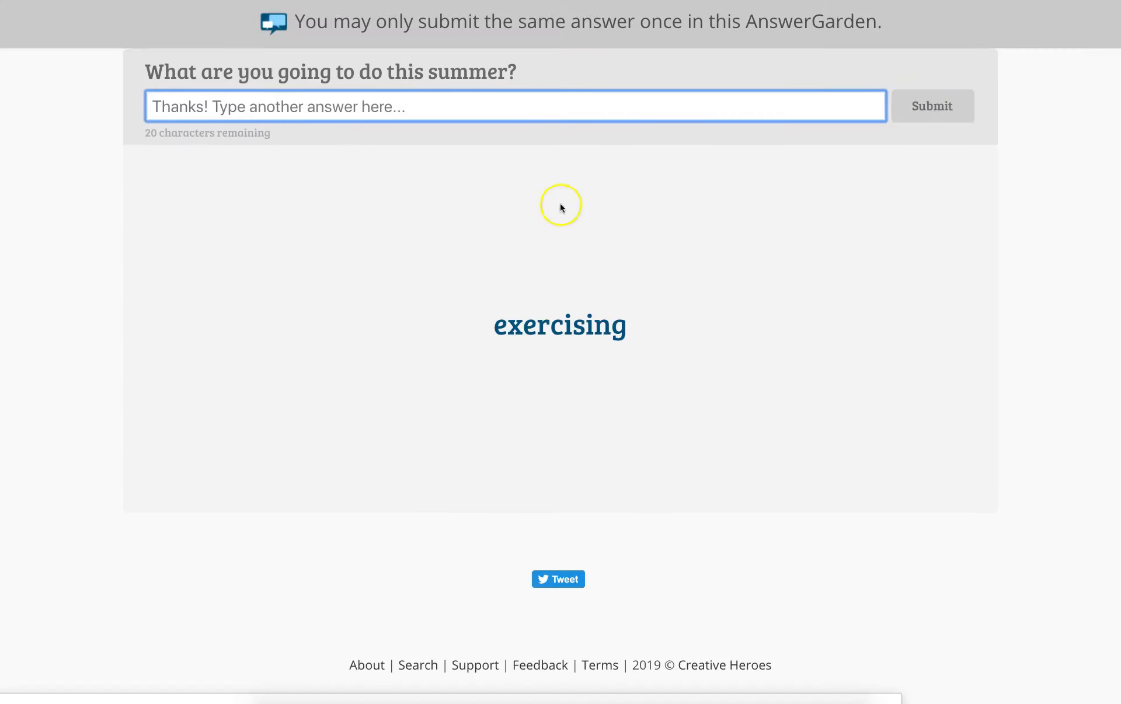
mouse_move(606, 322)
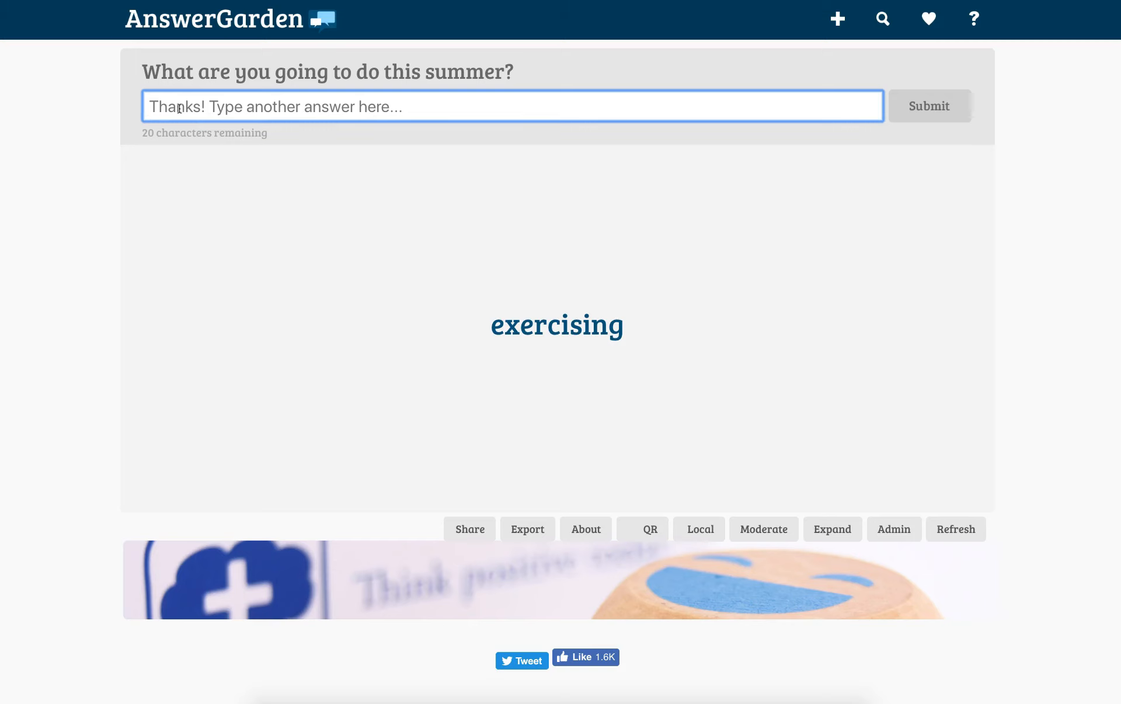
Submit "reading 2 books" as another answer to the summer question.
type("reading at lea")
key("BackSpace")
key("BackSpace")
key("BackSpace")
key("BackSpace")
key("BackSpace")
key("BackSpace")
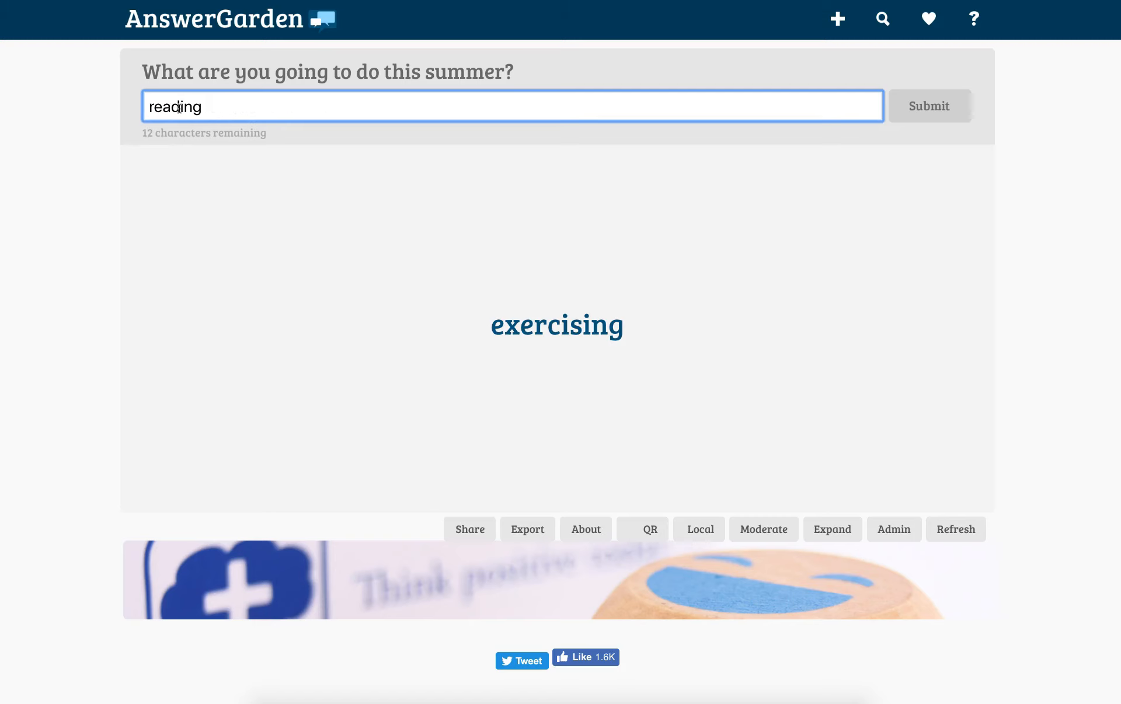
type("2 books")
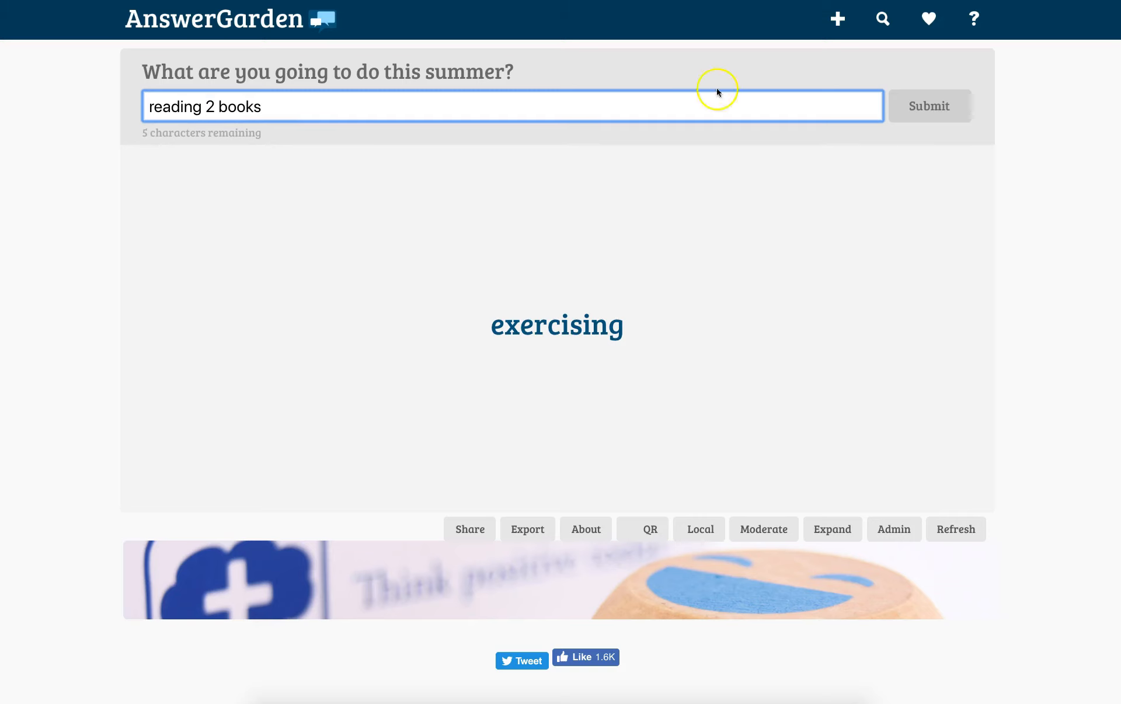
left_click(951, 111)
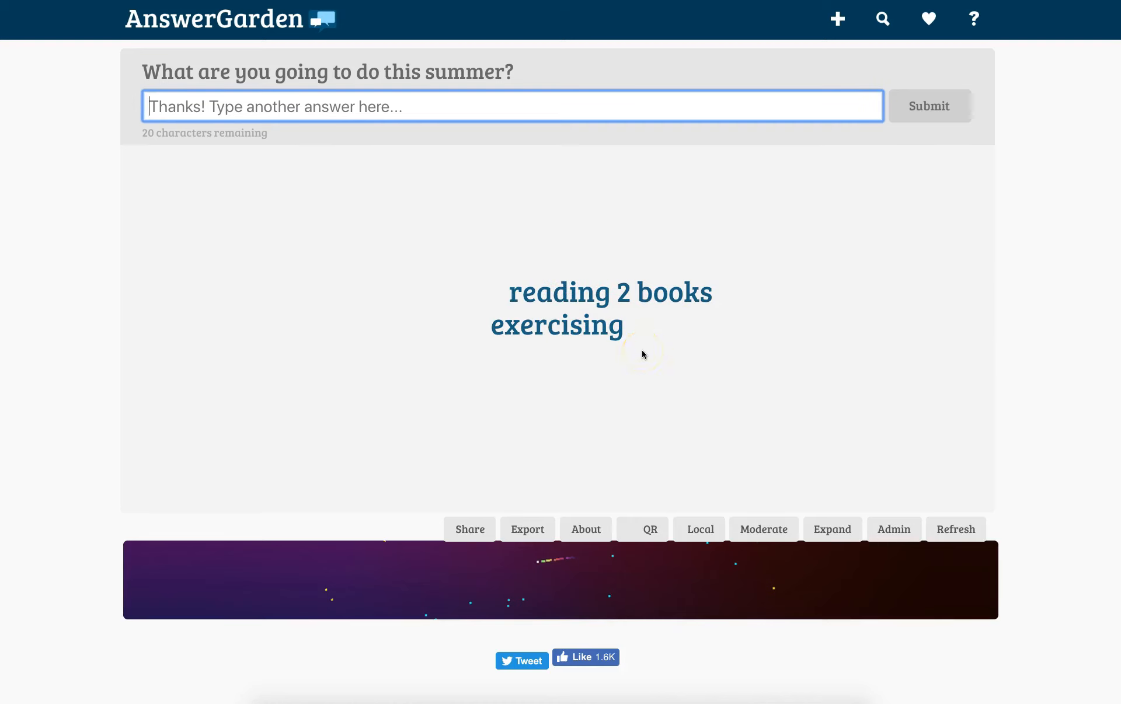
Try to resubmit the existing answer "reading 2 books", and select and deselect the answer "exercising".
left_click(626, 299)
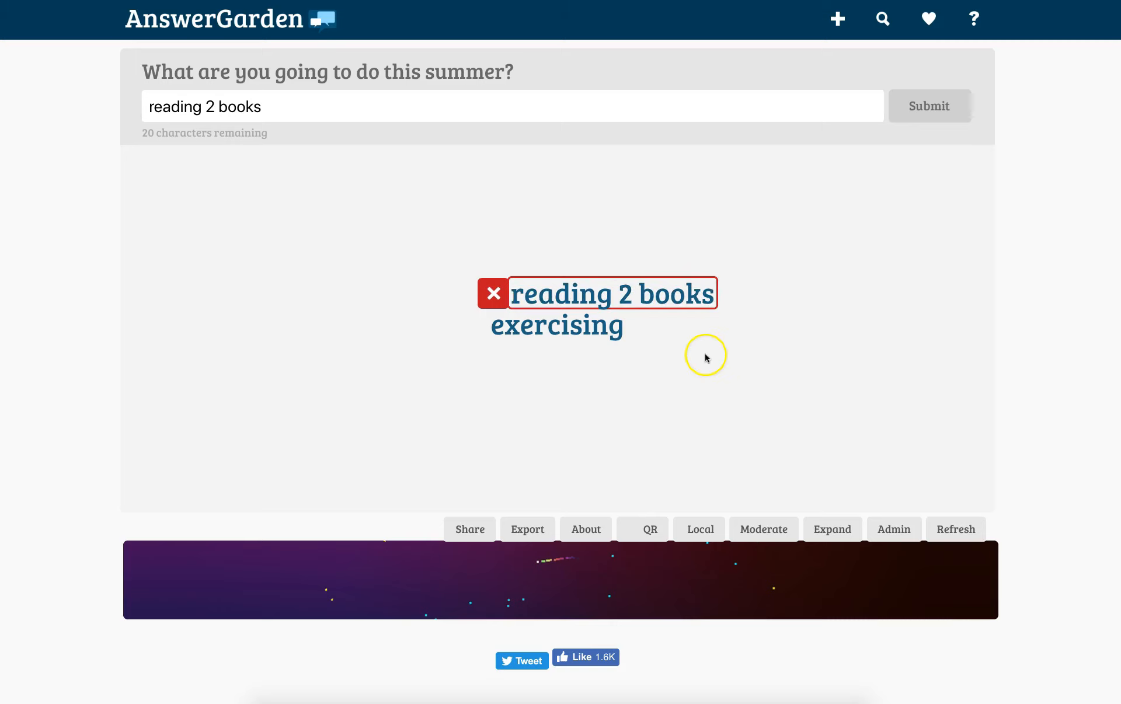
key("Return")
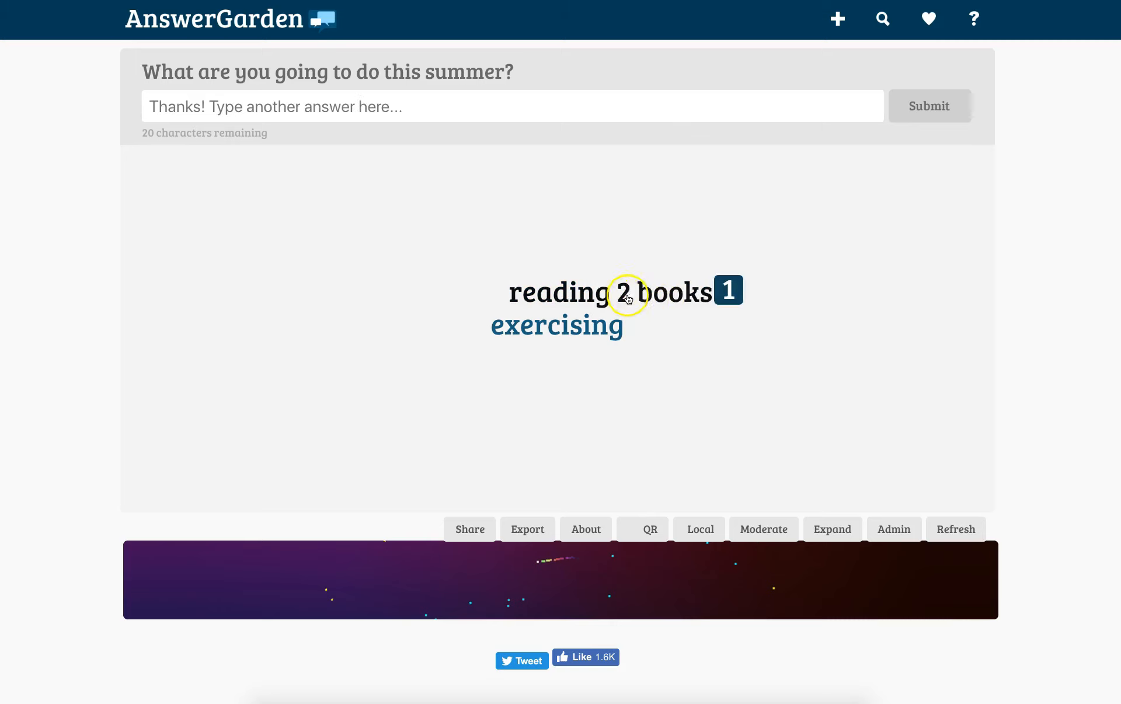
left_click(523, 331)
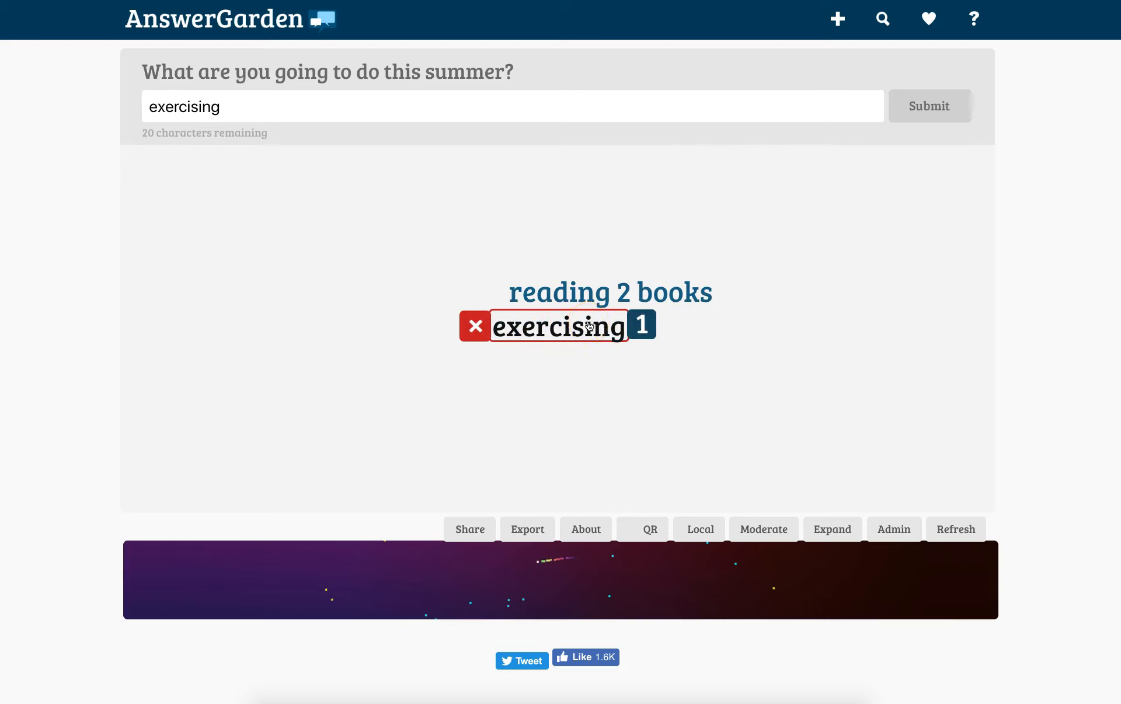
left_click(650, 403)
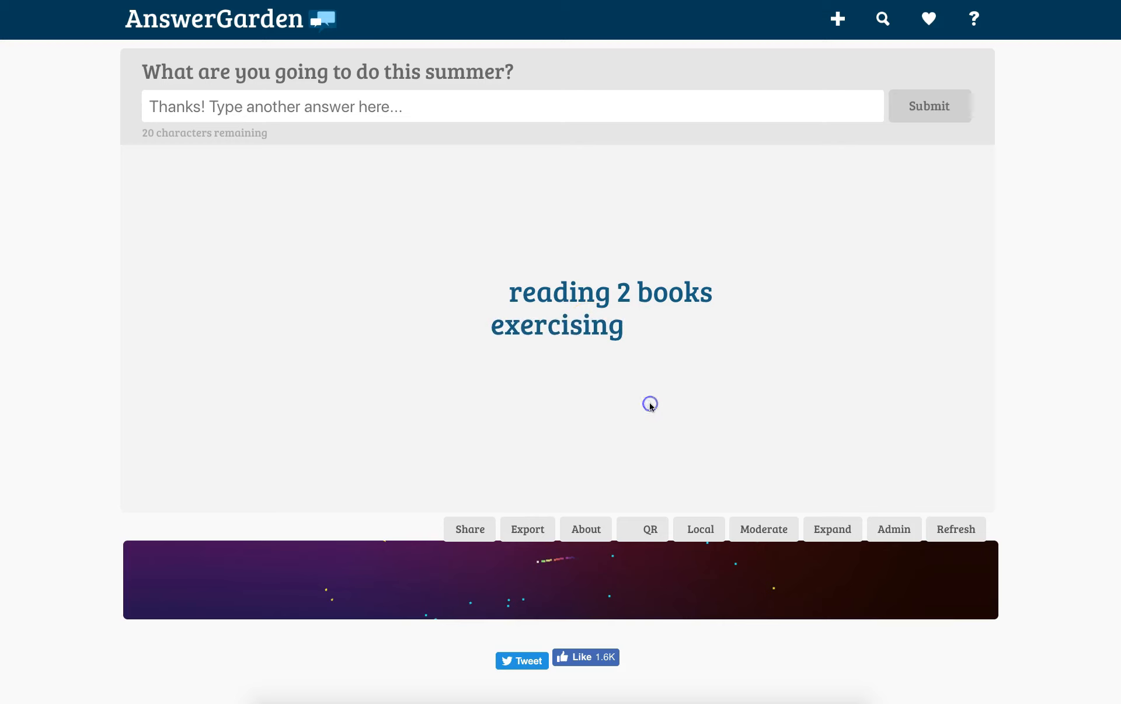
Remove the answer "exercising" from the summer AnswerGarden.
left_click(569, 334)
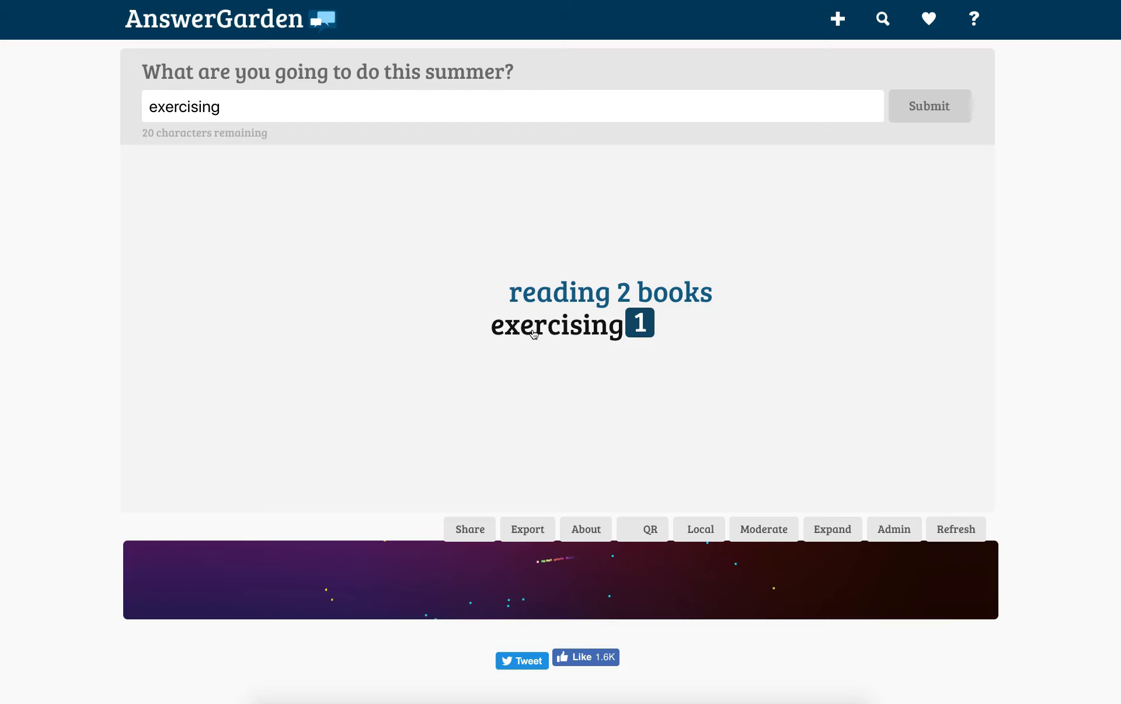
left_click(247, 104)
left_click(553, 321)
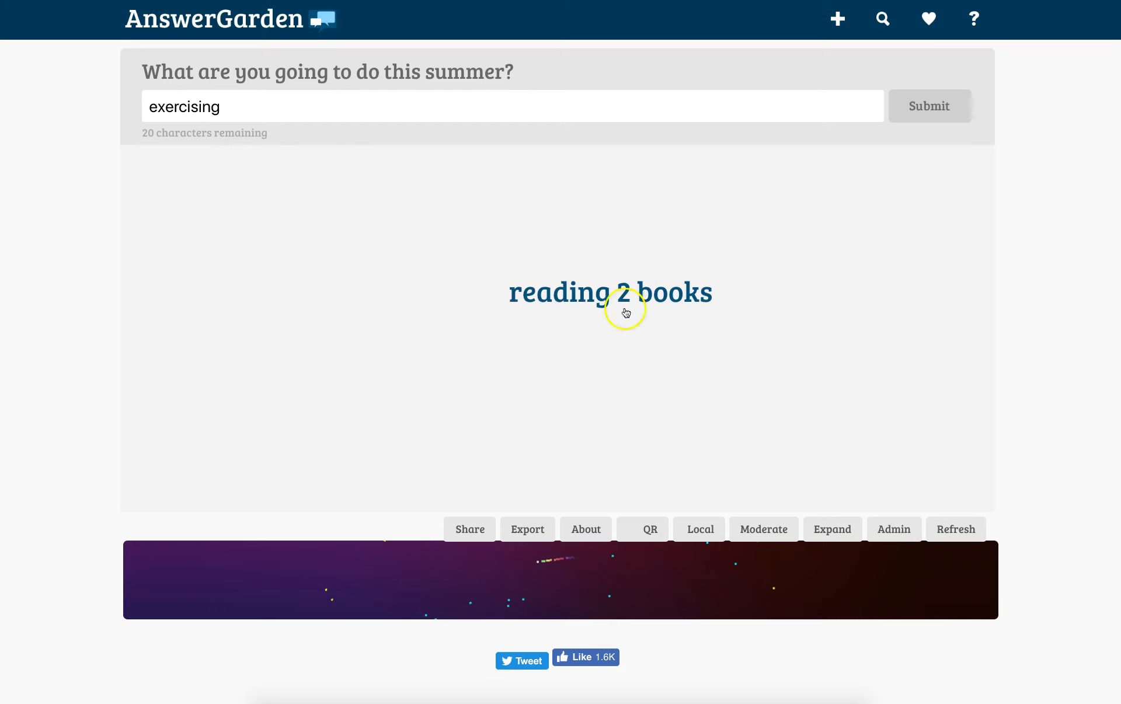
left_click(680, 386)
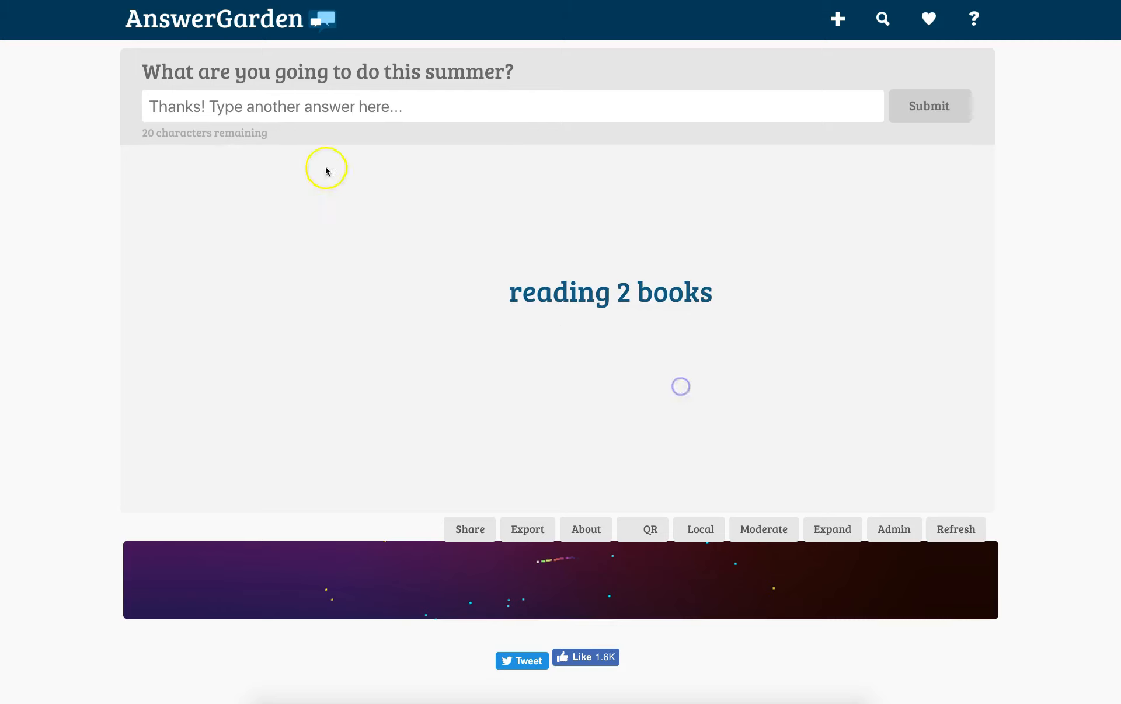
Select the remaining answer "reading 2 books" in the word cloud and try to submit it once more.
left_click(282, 108)
left_click(643, 301)
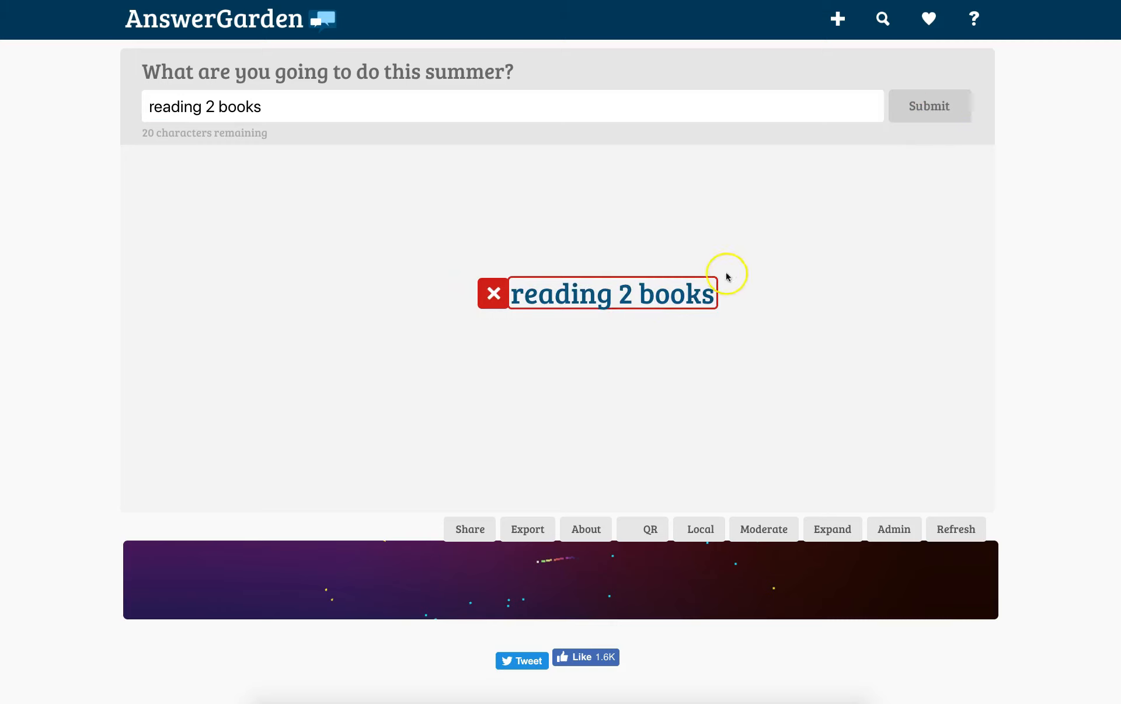
left_click(918, 112)
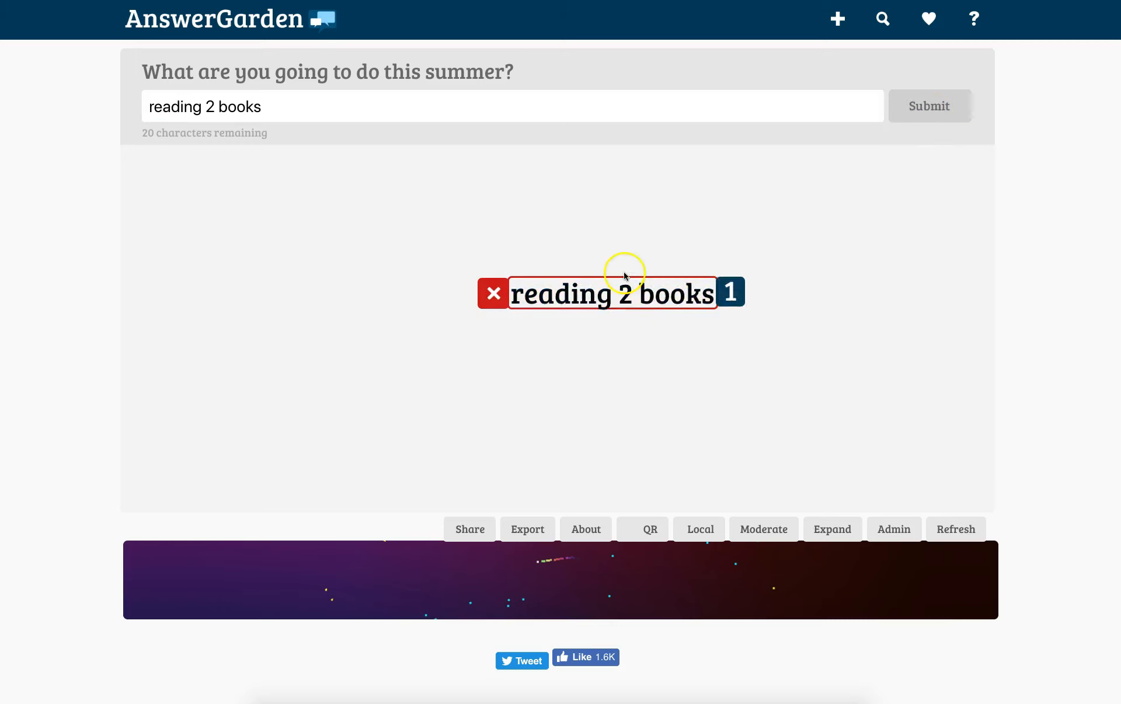
Try to submit "exercising" as a new answer after its removal.
left_click(322, 107)
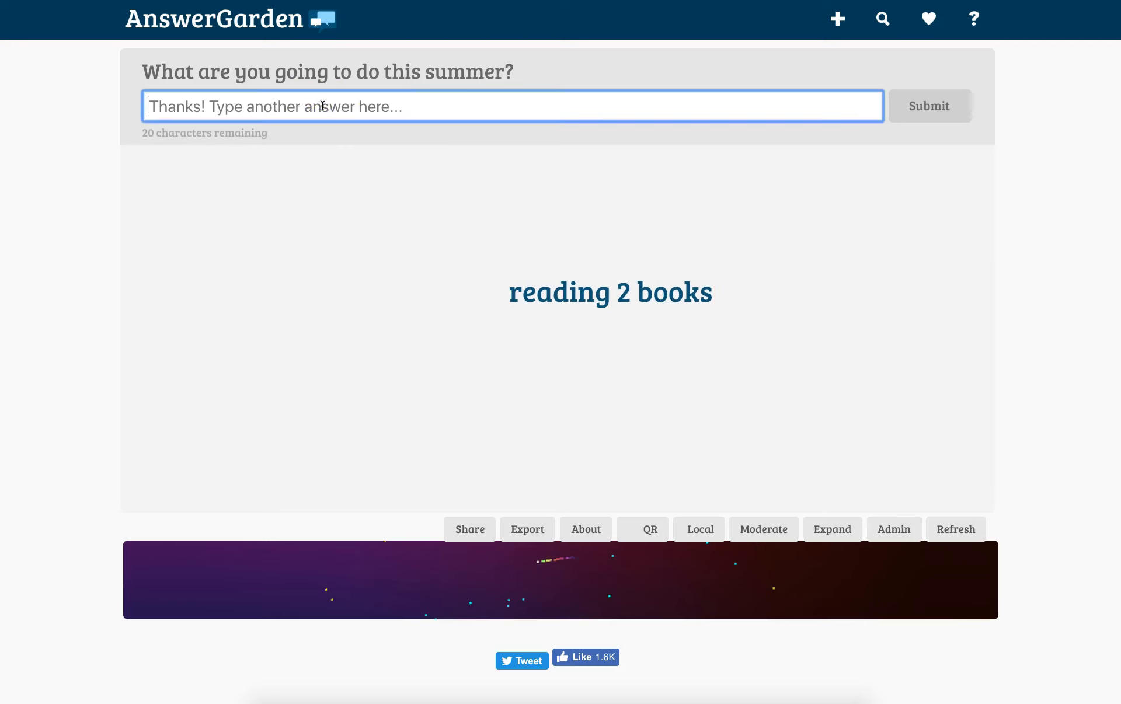
type("exercsiising")
left_click(942, 112)
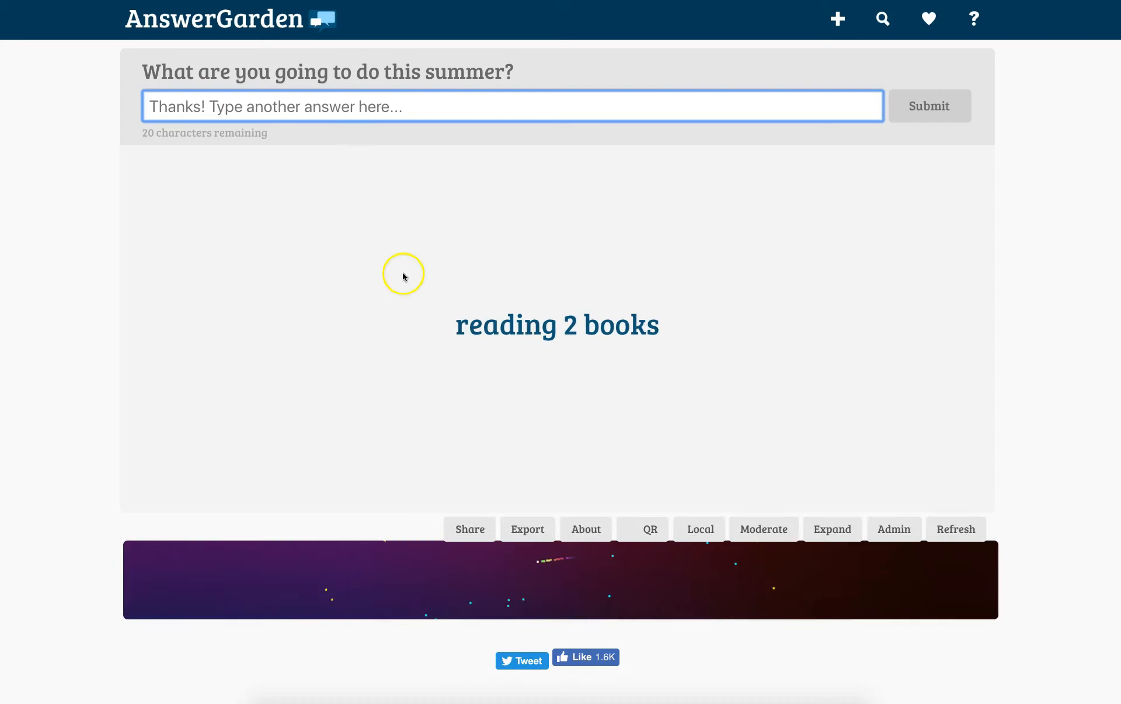
Submit "doing sports" as an answer to the summer question.
left_click(181, 107)
type("doing sports")
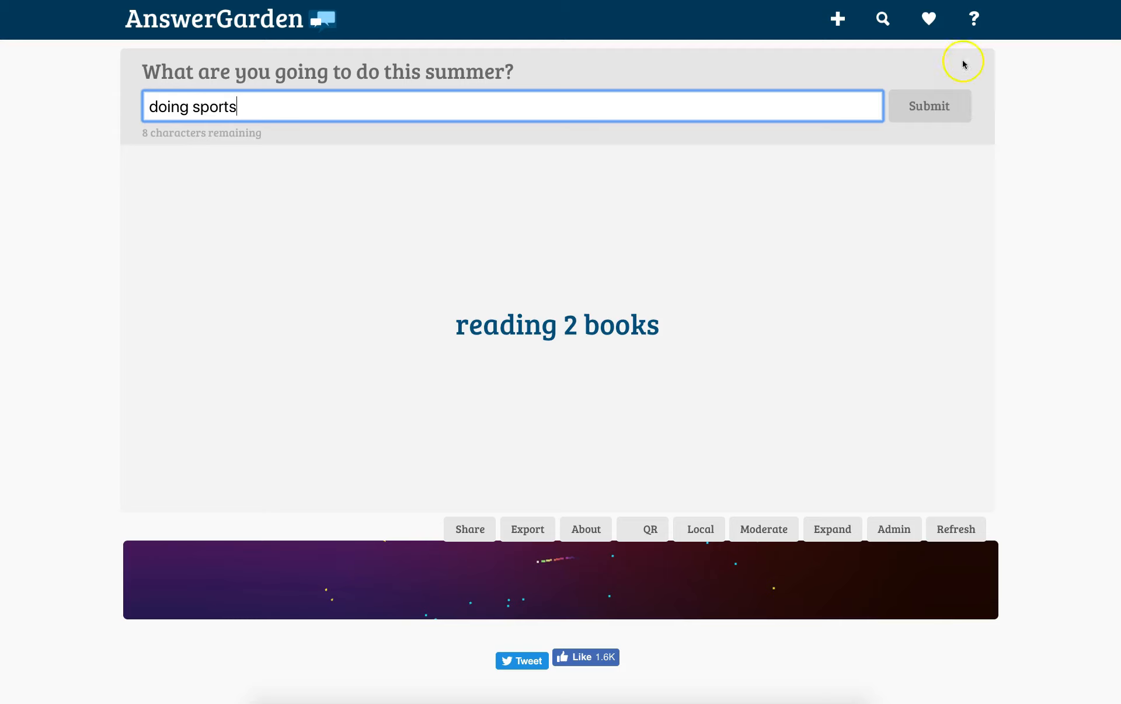
left_click(925, 108)
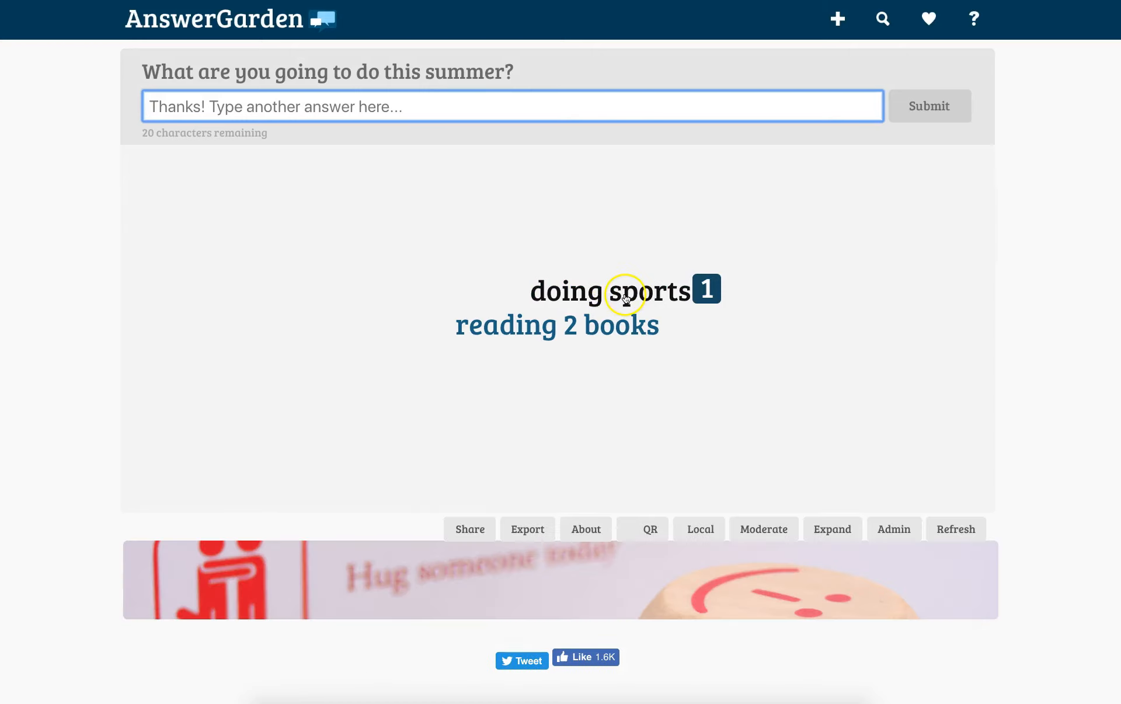
left_click(626, 299)
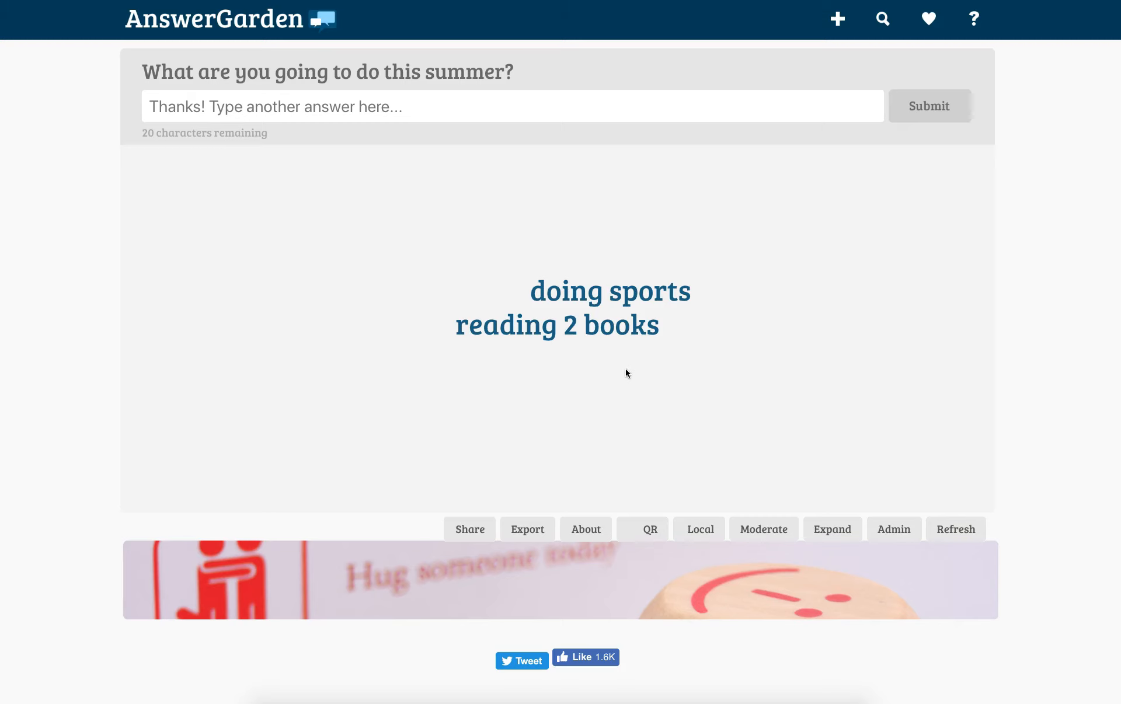
Check the vote count on "doing sports", and show and hide the social network sharing options.
mouse_move(606, 303)
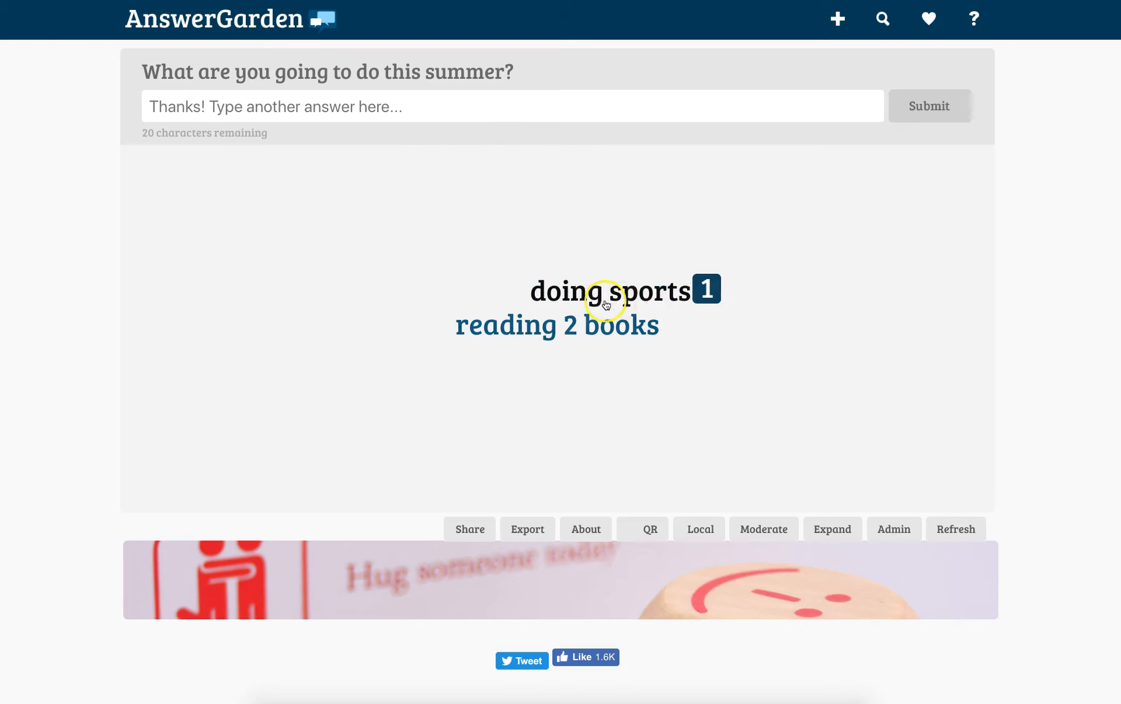
scroll(855, 454, "down", 1)
scroll(854, 456, "down", 2)
scroll(853, 456, "up", 2)
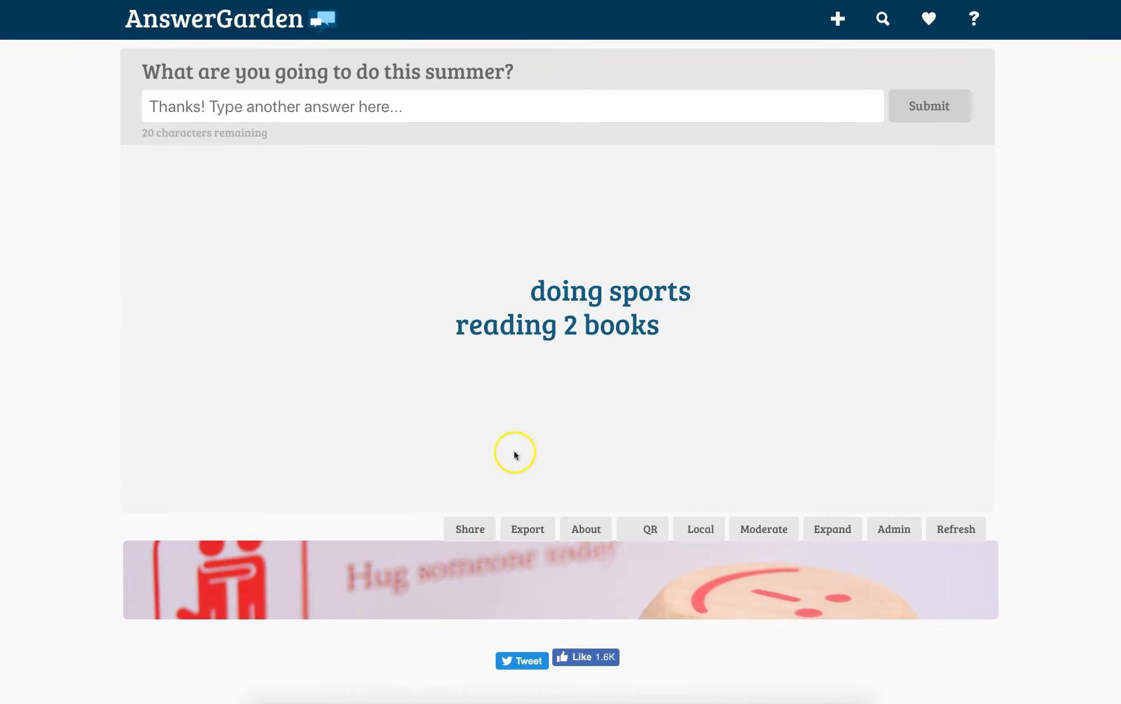
scroll(616, 459, "down", 1)
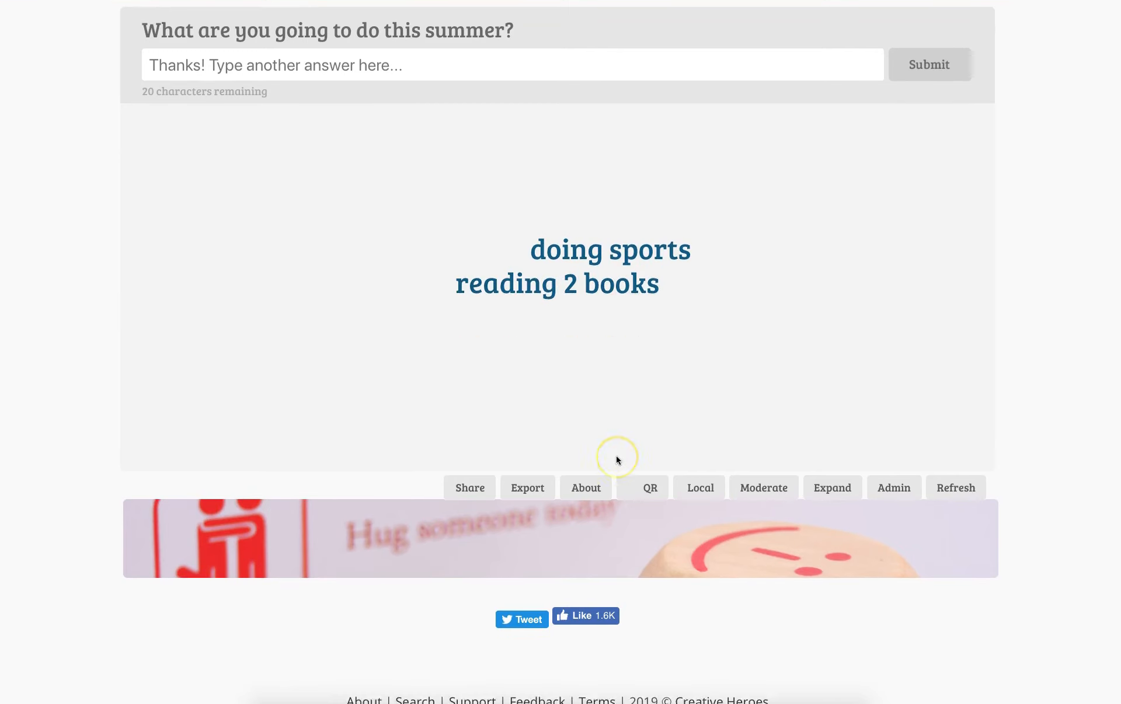
scroll(615, 458, "down", 1)
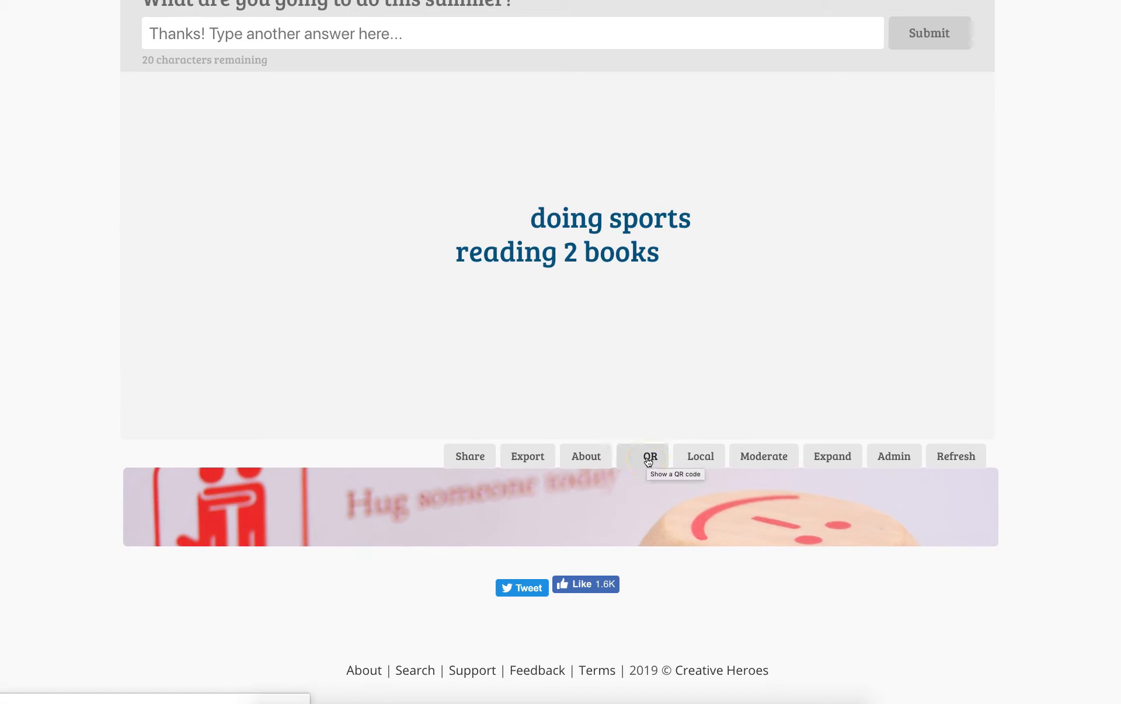
left_click(469, 456)
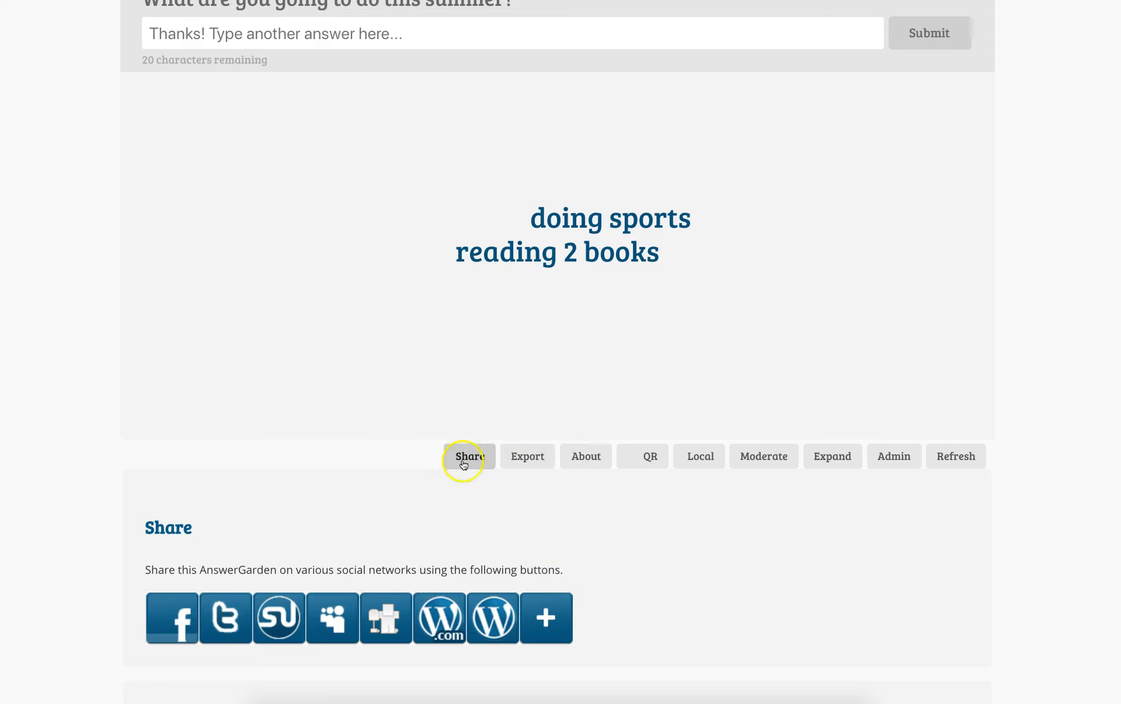
left_click(463, 460)
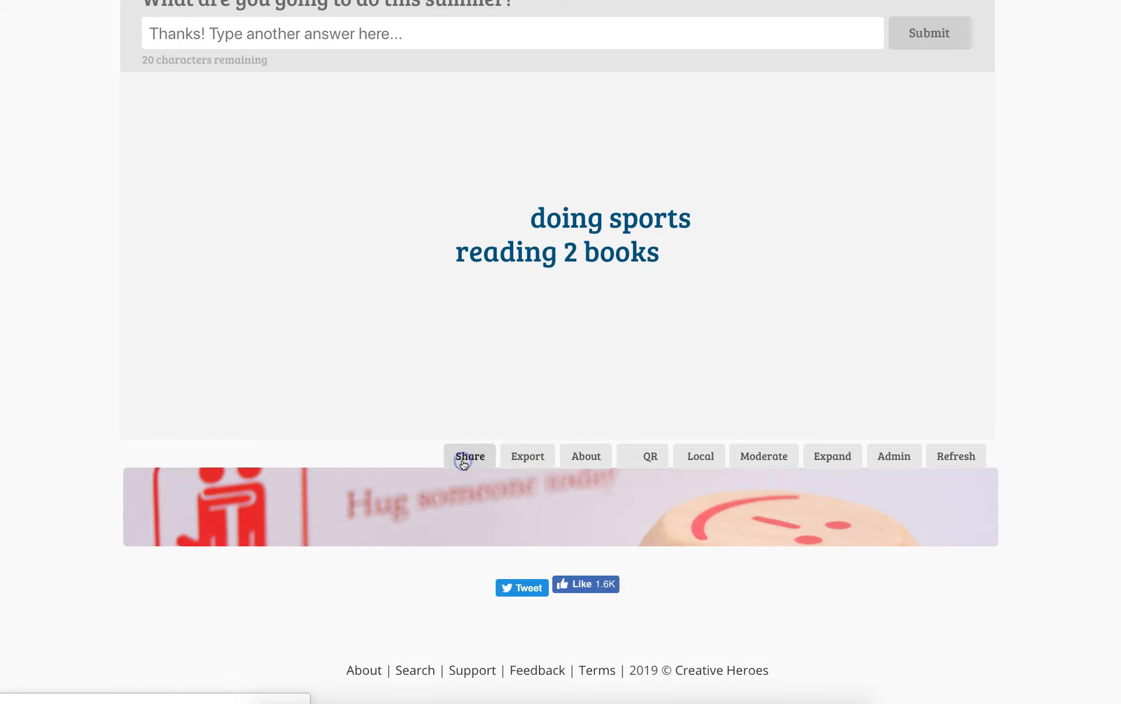
Display the AnswerGarden's QR code together with the web address for participants.
left_click(647, 462)
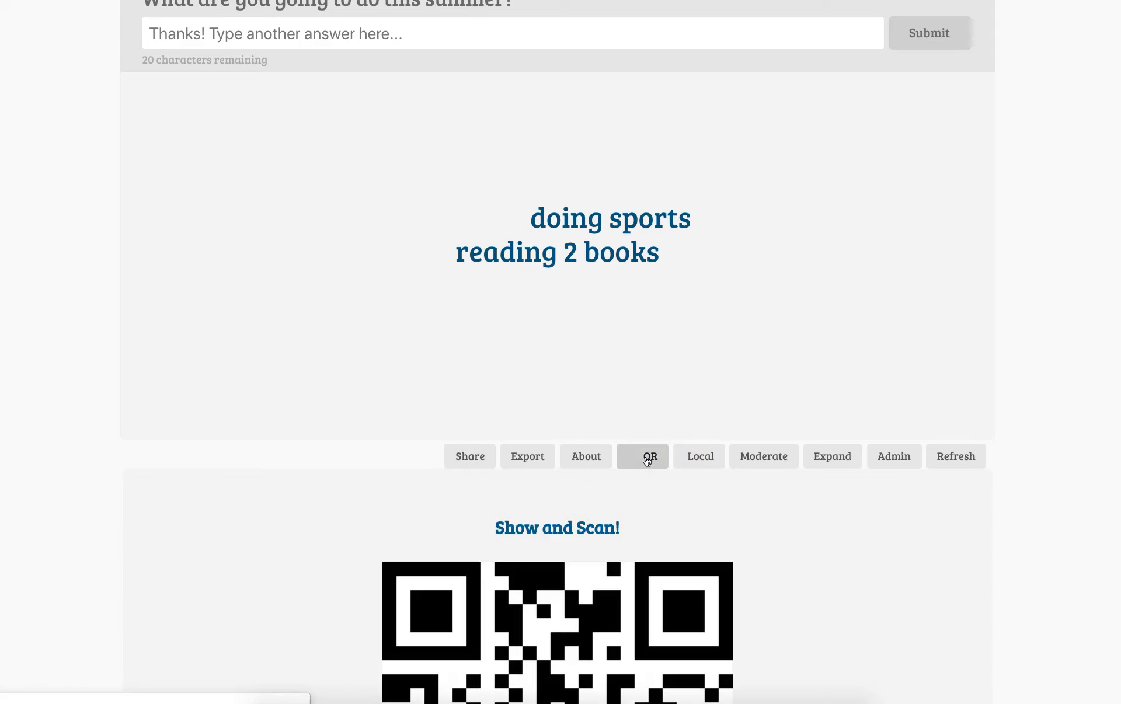
scroll(860, 568, "down", 7)
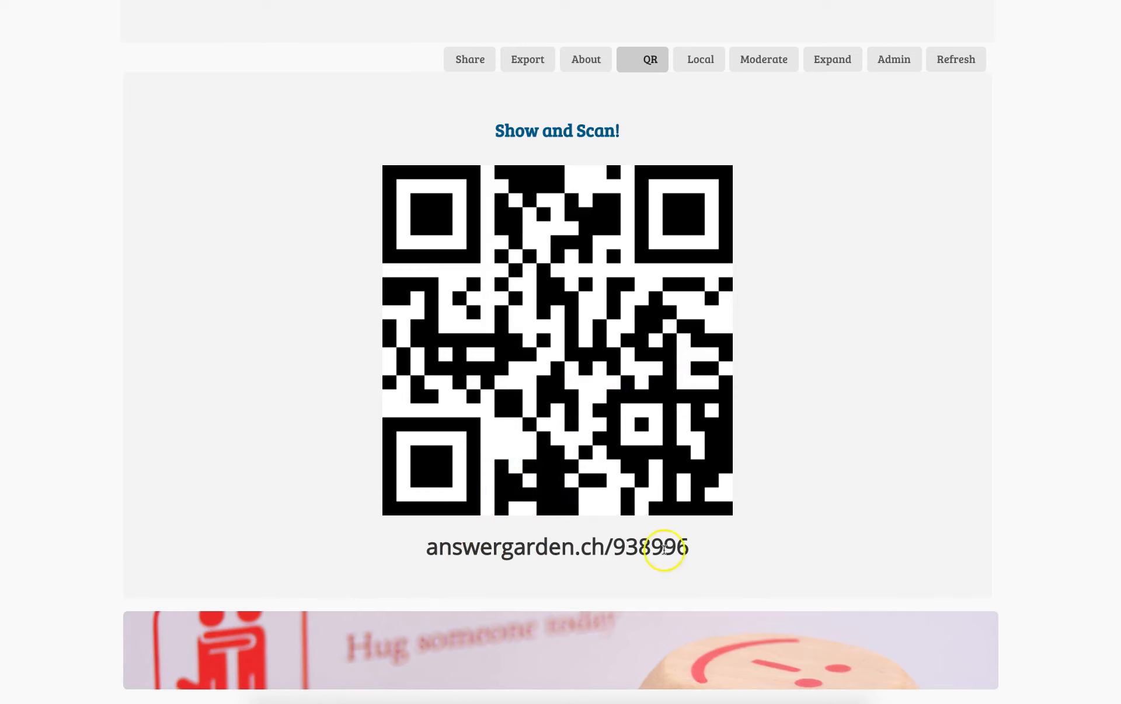
scroll(705, 555, "up", 1)
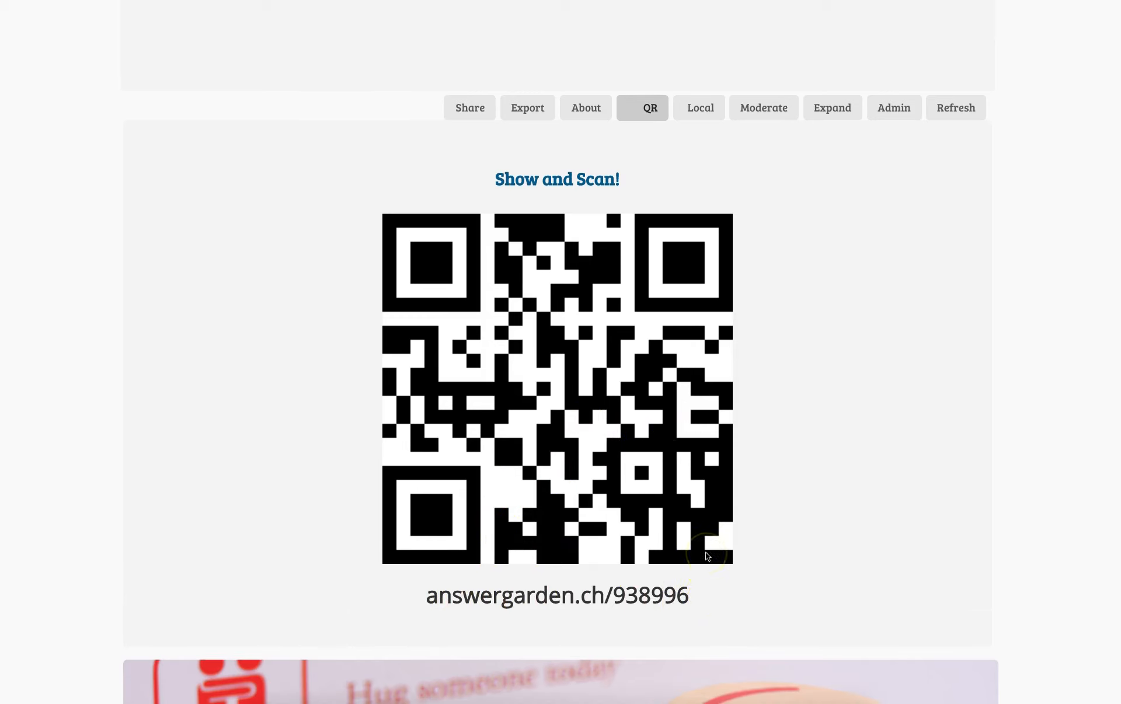
scroll(705, 554, "up", 1)
scroll(705, 554, "down", 1)
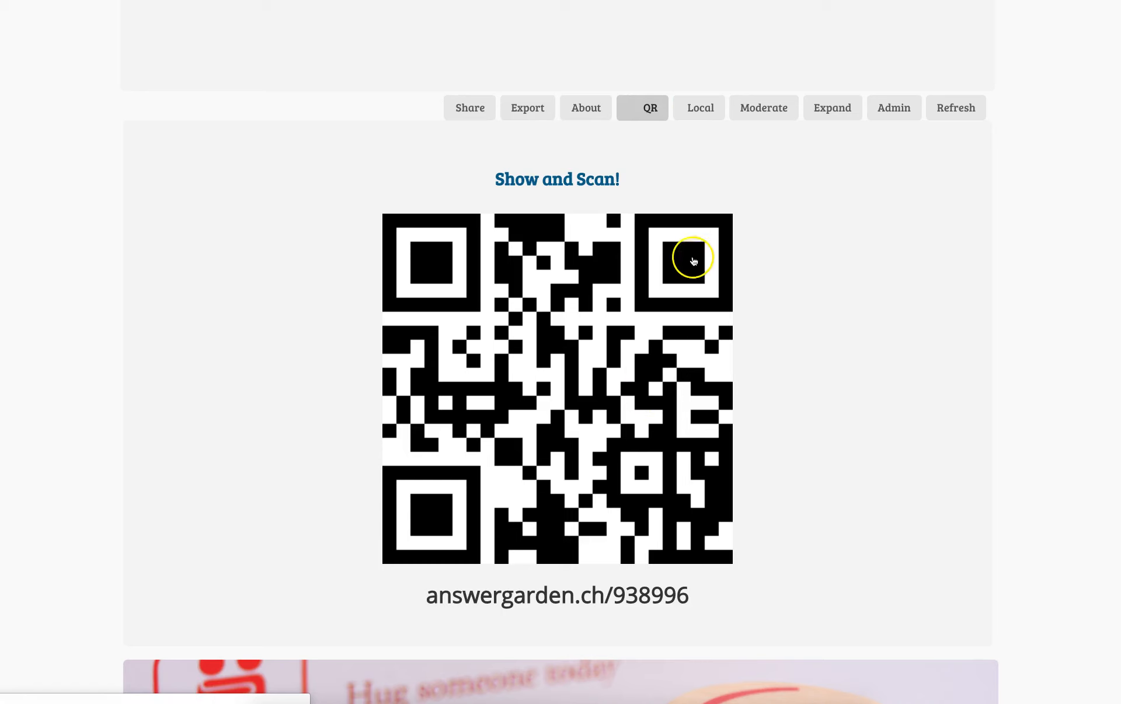
scroll(692, 260, "down", 2)
scroll(694, 266, "up", 1)
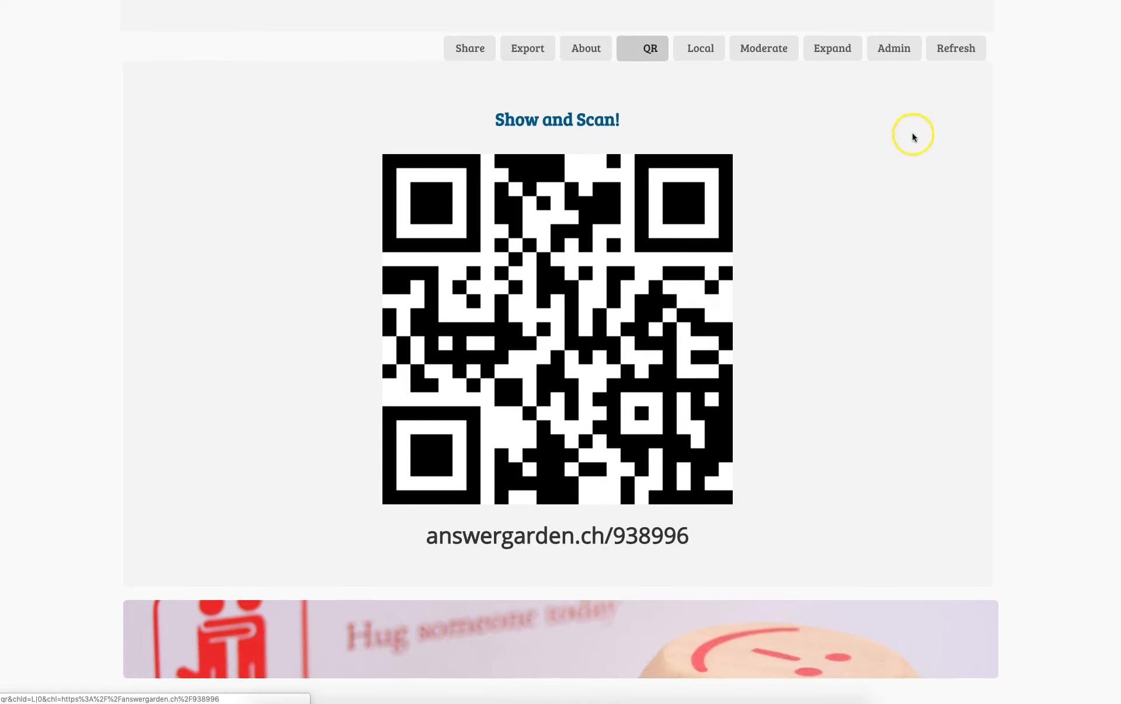
Return to the answers, select "reading 2 books" and clear the selection.
scroll(936, 195, "up", 4)
scroll(938, 199, "up", 3)
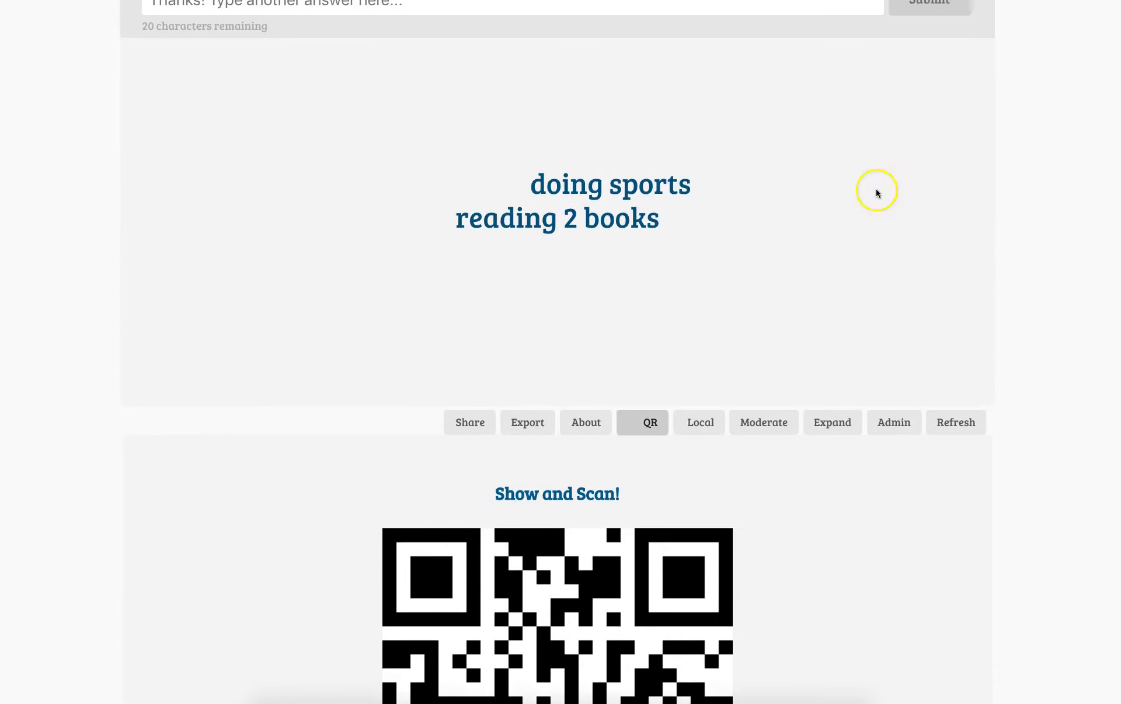
left_click(639, 218)
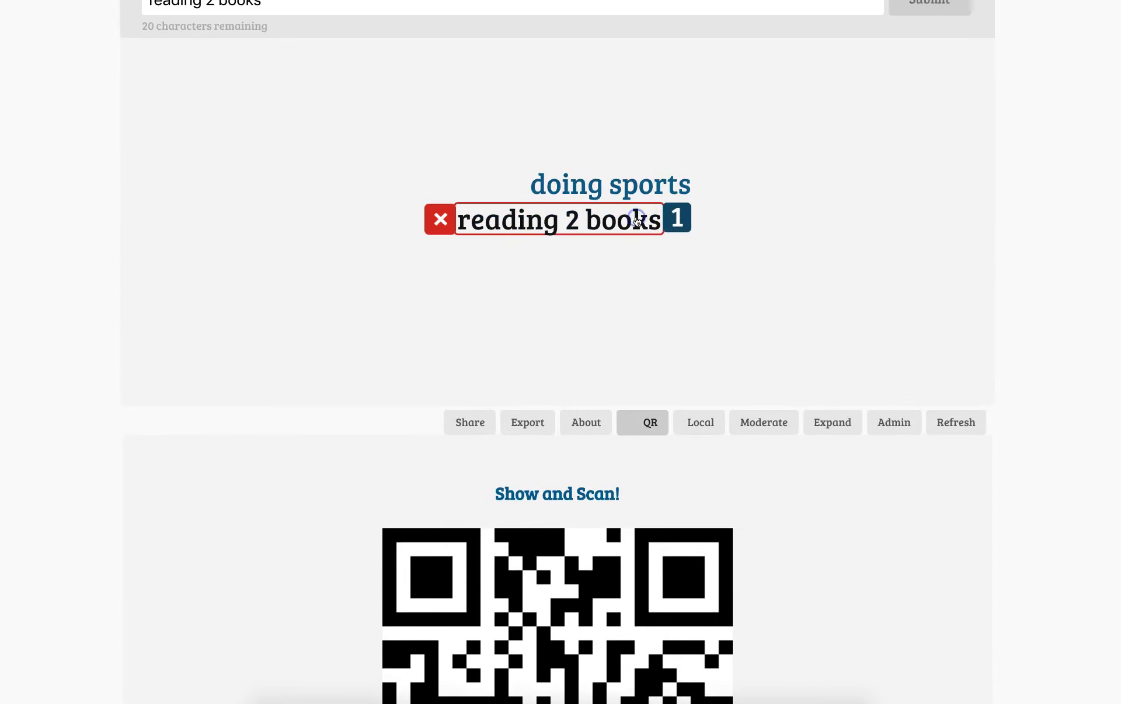
left_click(455, 226)
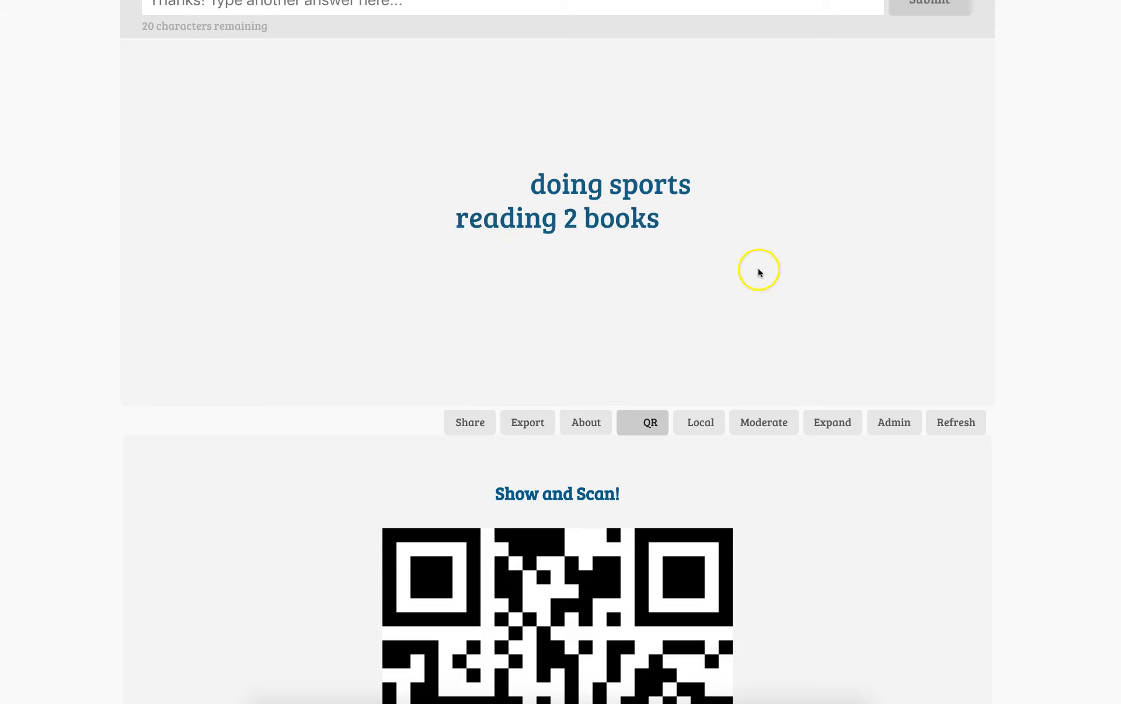